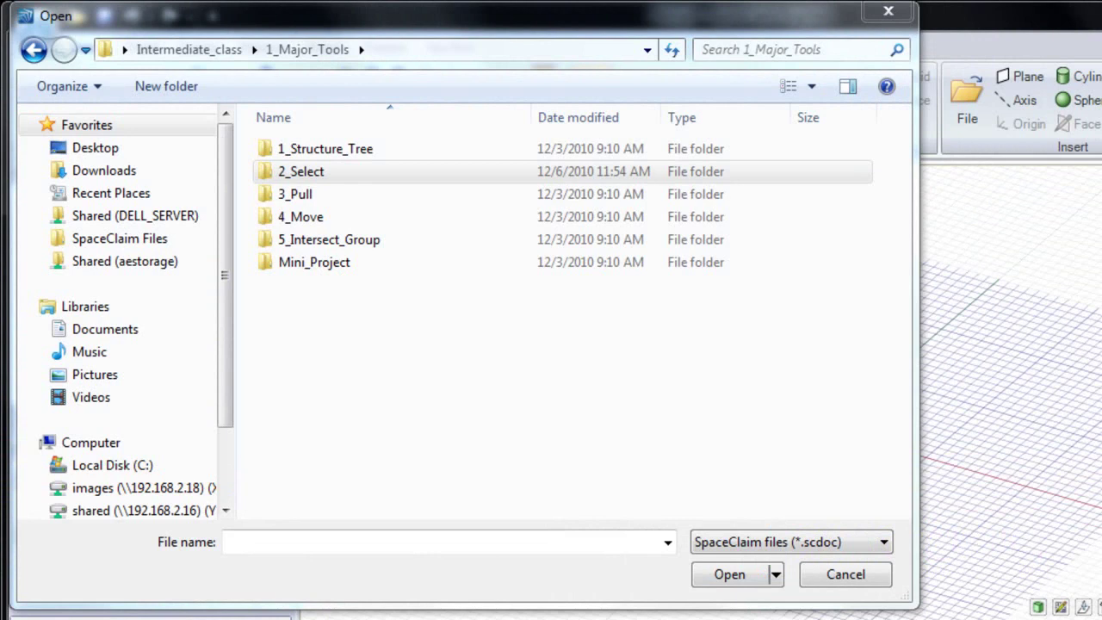
# Open the design file 1_Power_select.scdoc from the 2_Select folder
pyautogui.doubleClick(337, 176)
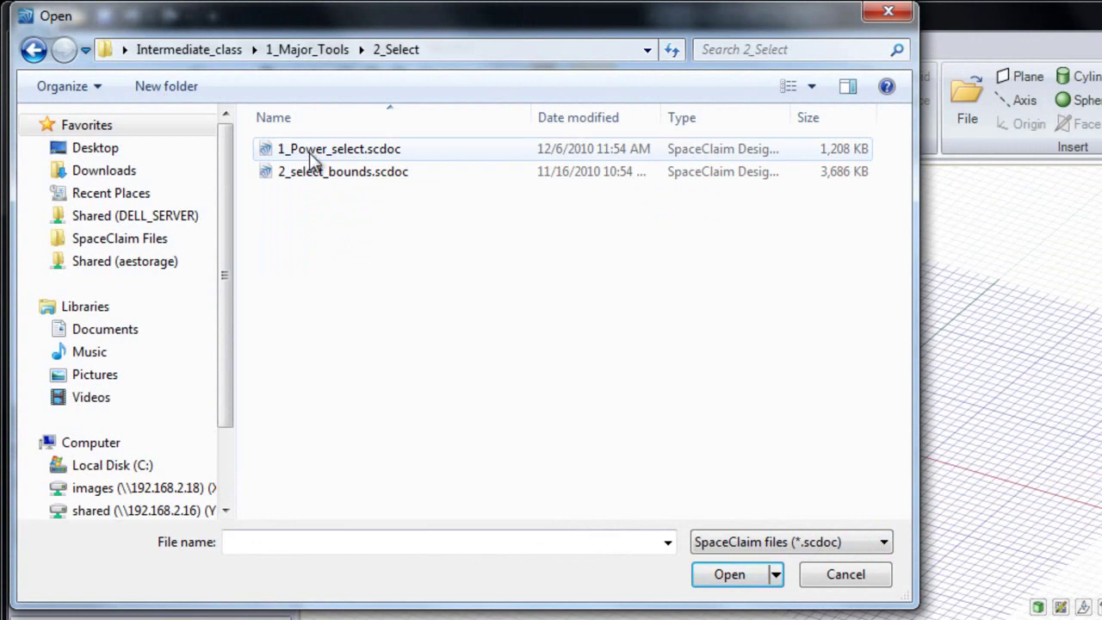
pyautogui.doubleClick(309, 152)
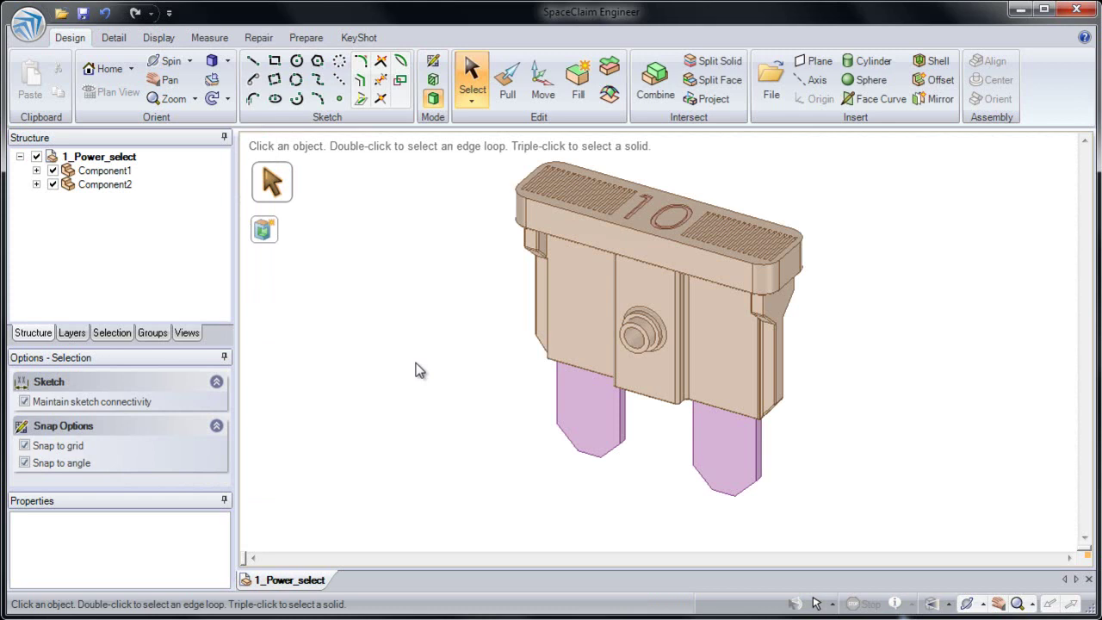
pyautogui.scroll(3, 585, 361)
pyautogui.moveTo(597, 355); pyautogui.dragTo(635, 227, button='middle')
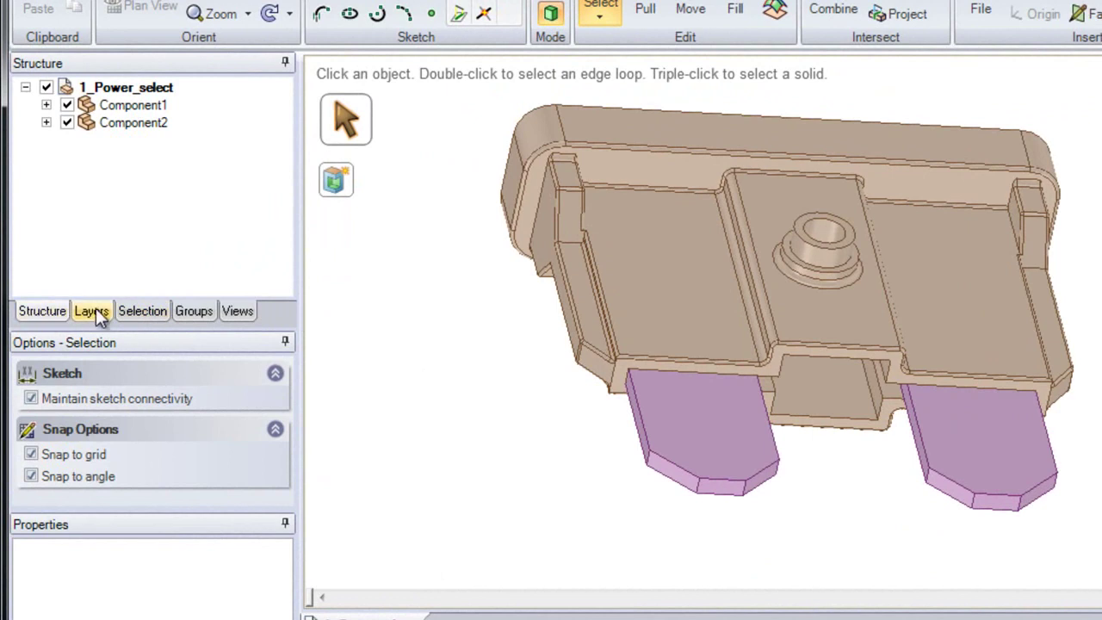
# Show the power selection search options and review the object types available as search criteria
pyautogui.click(142, 312)
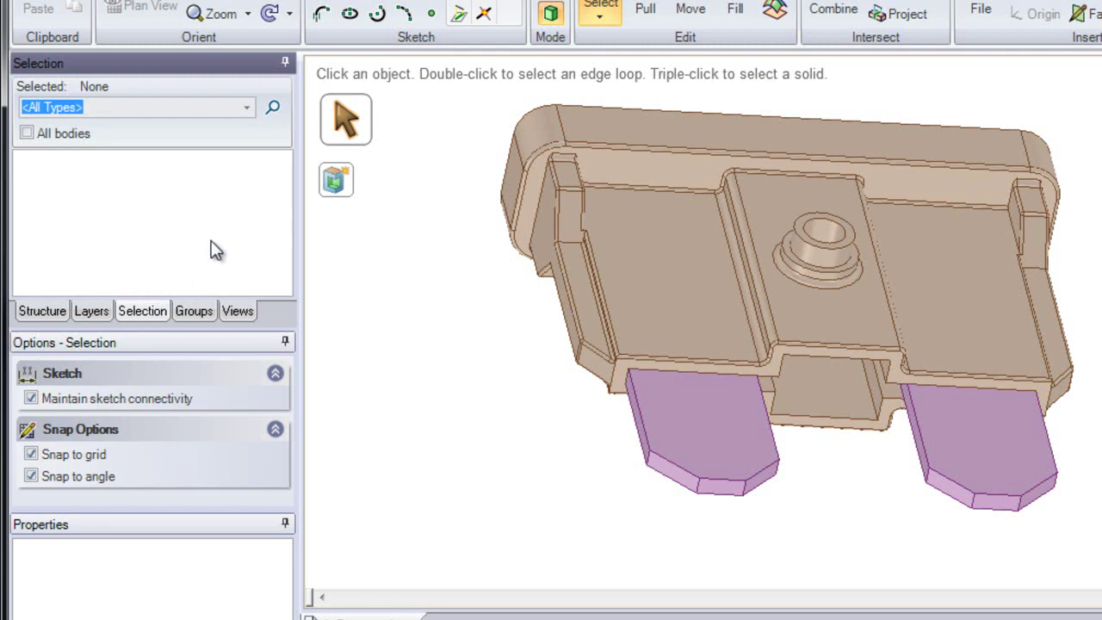
pyautogui.click(246, 109)
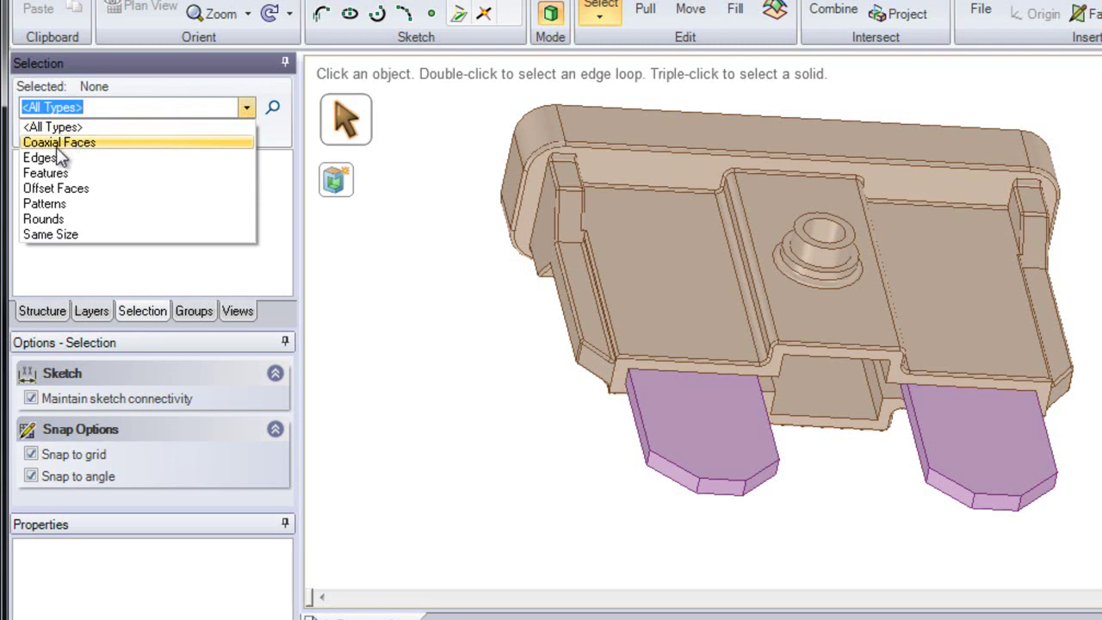
pyautogui.click(247, 111)
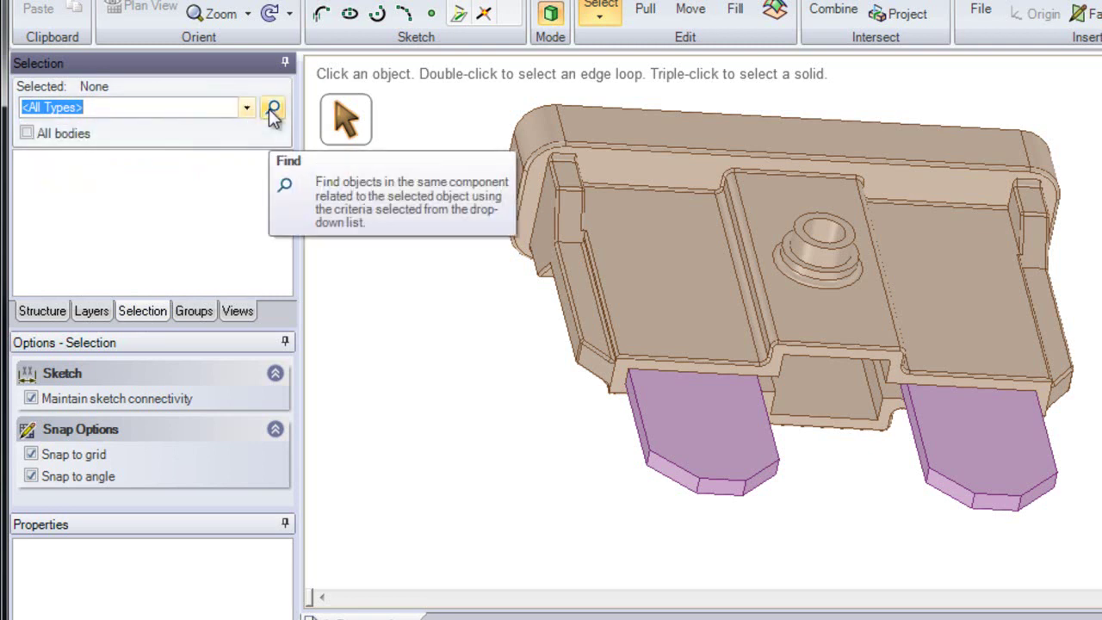
pyautogui.click(272, 109)
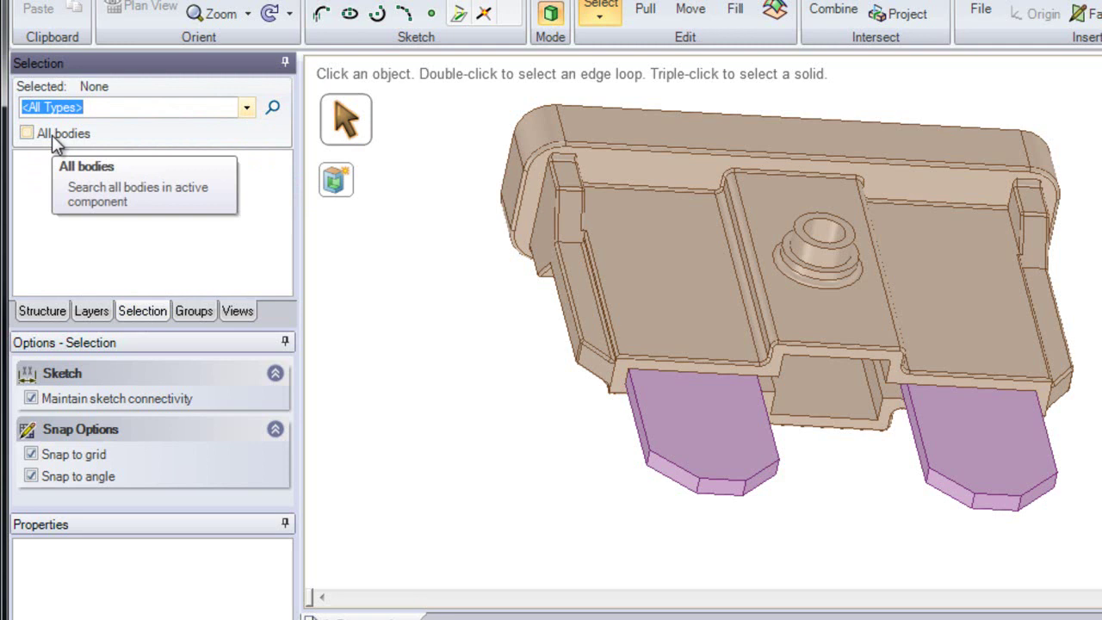
# Select the housing's recessed flat face, a neighbouring side face and an edge in turn to examine their related selection options
pyautogui.click(637, 272)
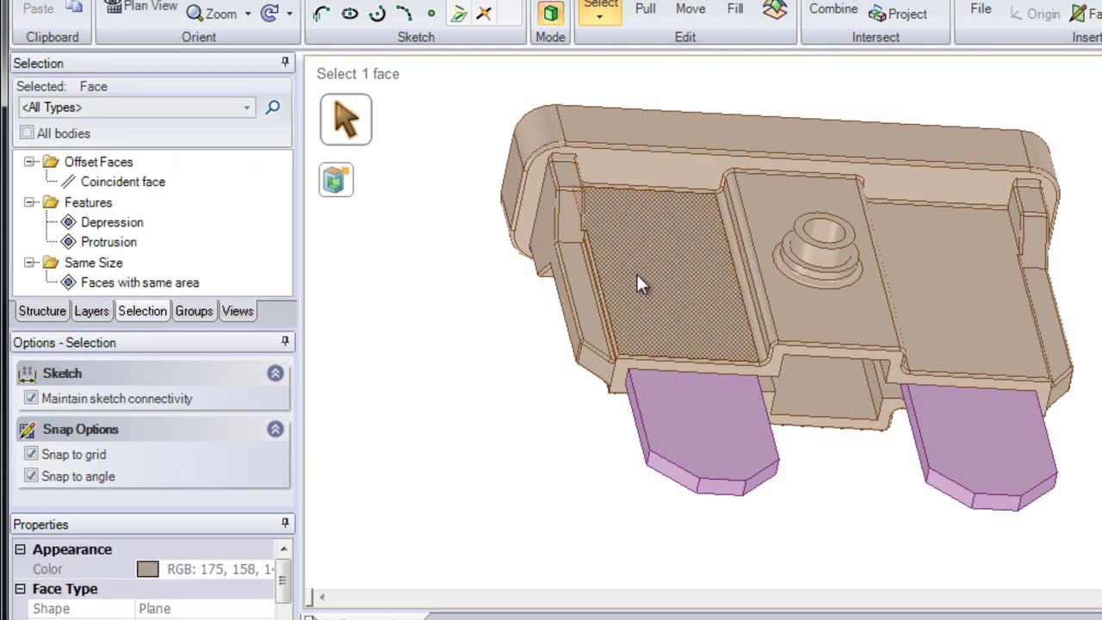
pyautogui.click(569, 217)
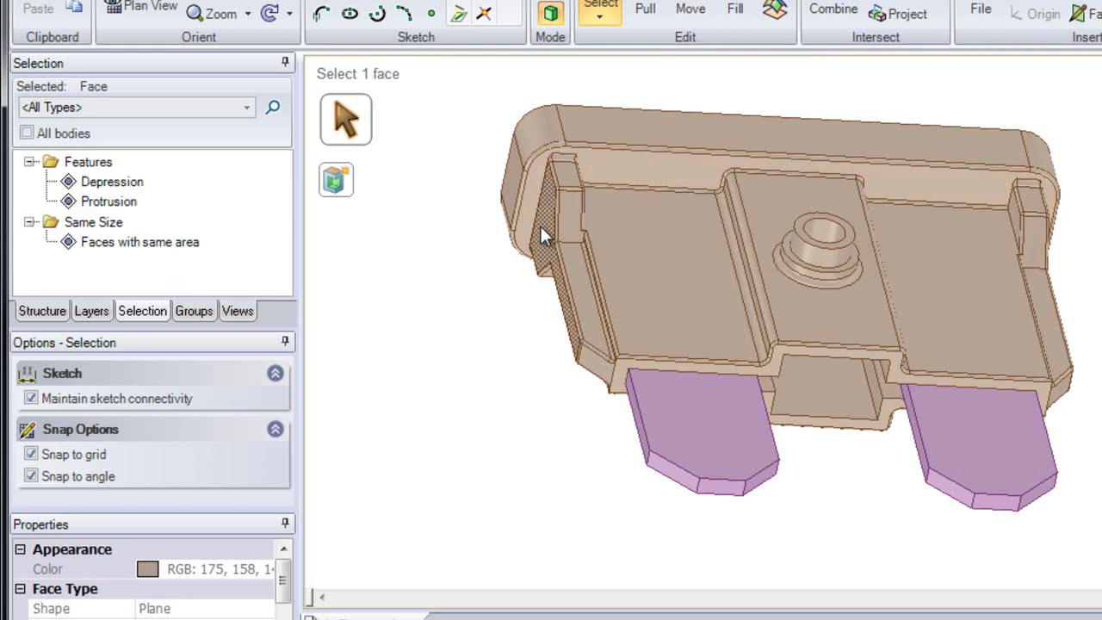
pyautogui.click(540, 226)
# Select an angled edge at a blade's tip, preview edges with the same length in the same face, and clear the selection
pyautogui.scroll(5, 691, 489)
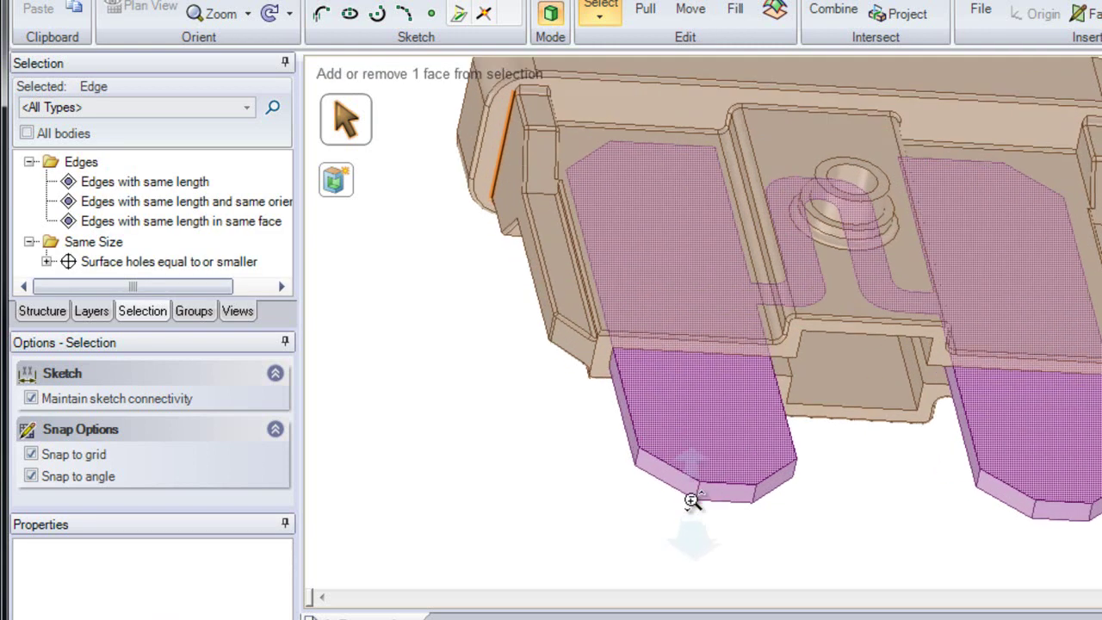
pyautogui.scroll(2, 679, 537)
pyautogui.moveTo(676, 521); pyautogui.dragTo(615, 556, button='middle')
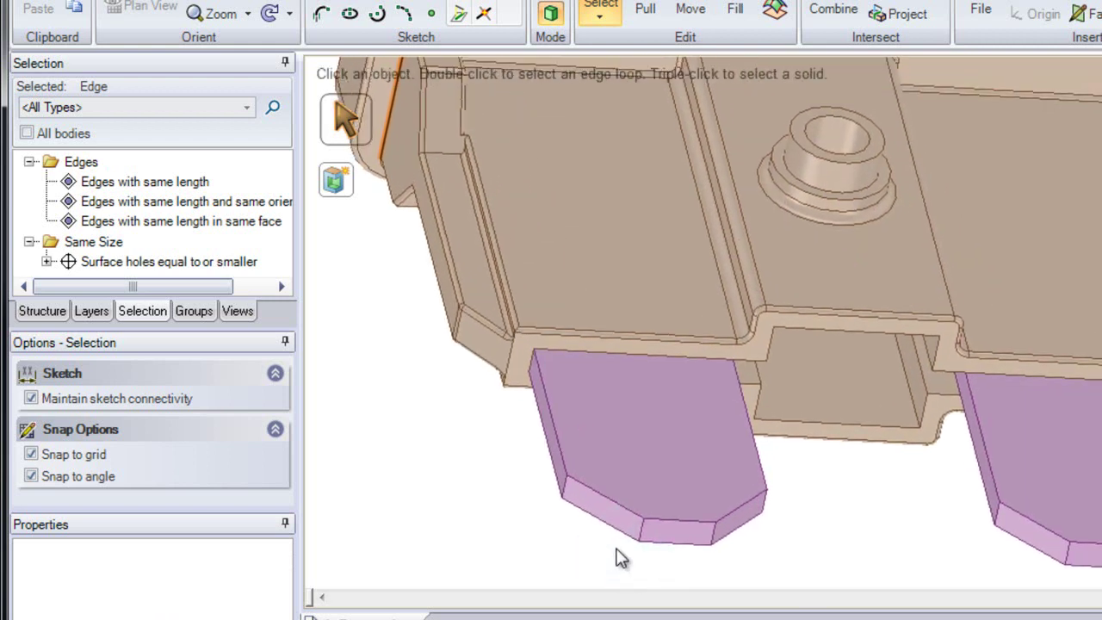
pyautogui.click(618, 503)
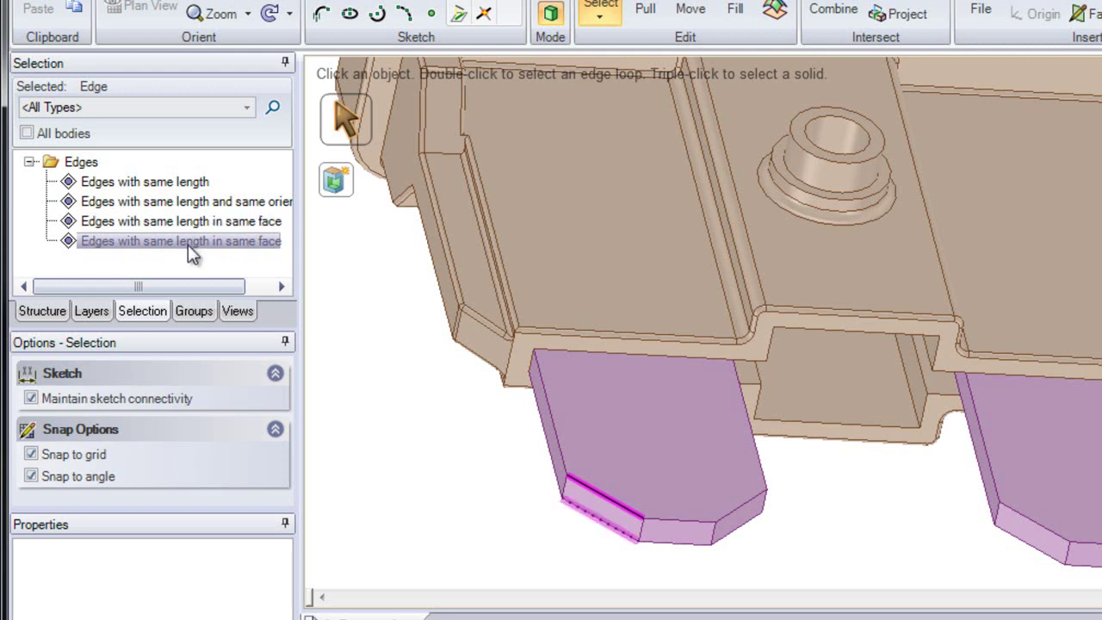
pyautogui.click(435, 401)
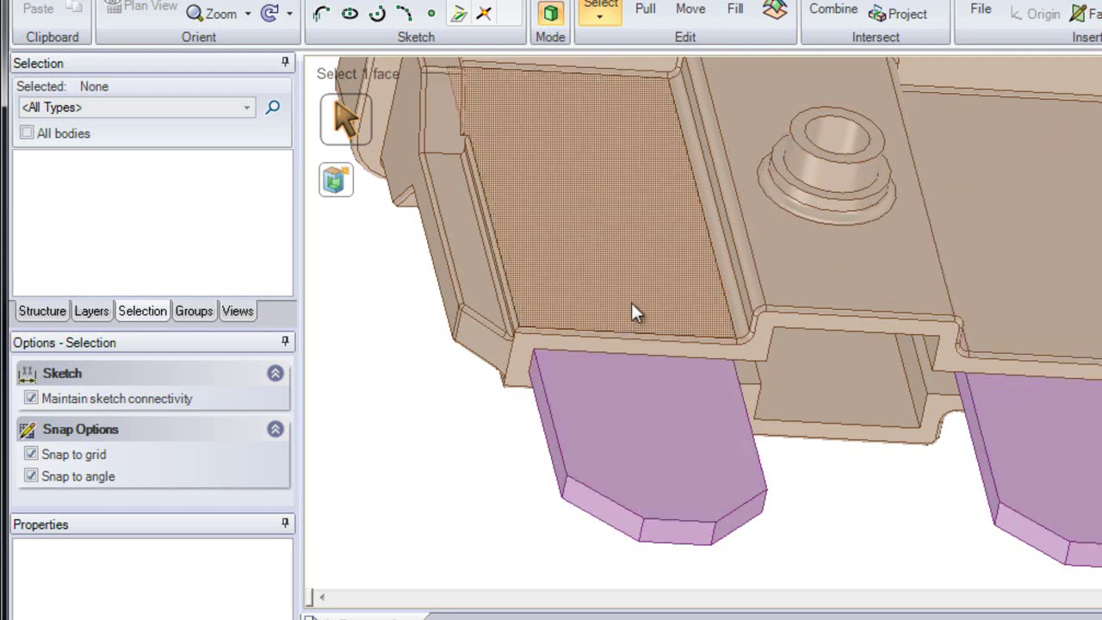
# Select all housing rounds equal to or smaller than 0.254 mm, starting from a central rib round, and remove them with Fill
pyautogui.moveTo(758, 183); pyautogui.dragTo(767, 285, button='middle')
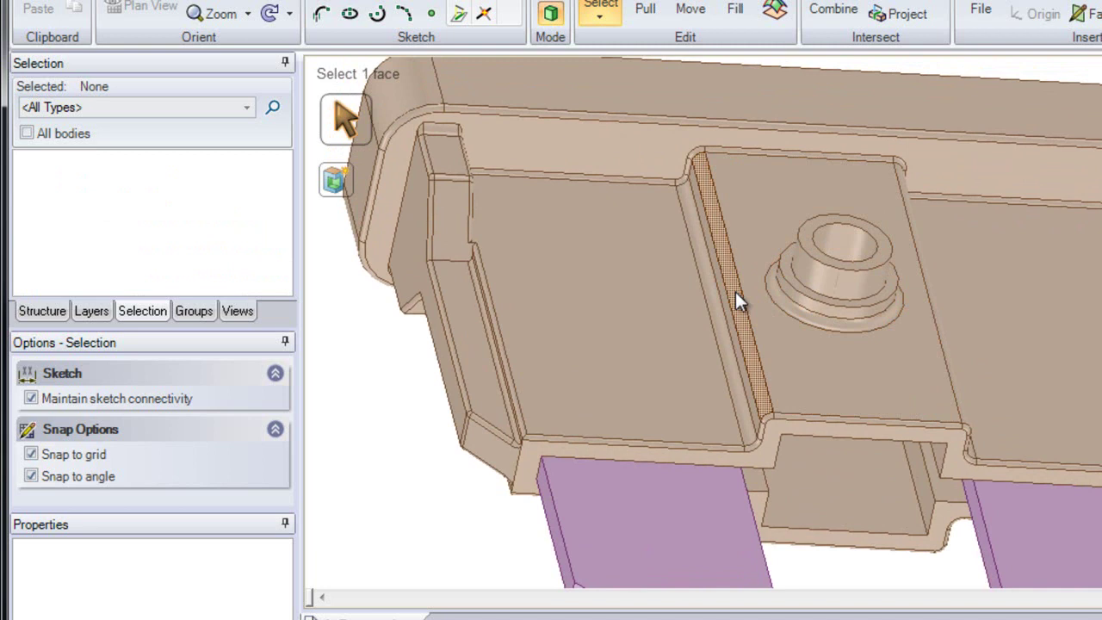
pyautogui.click(736, 301)
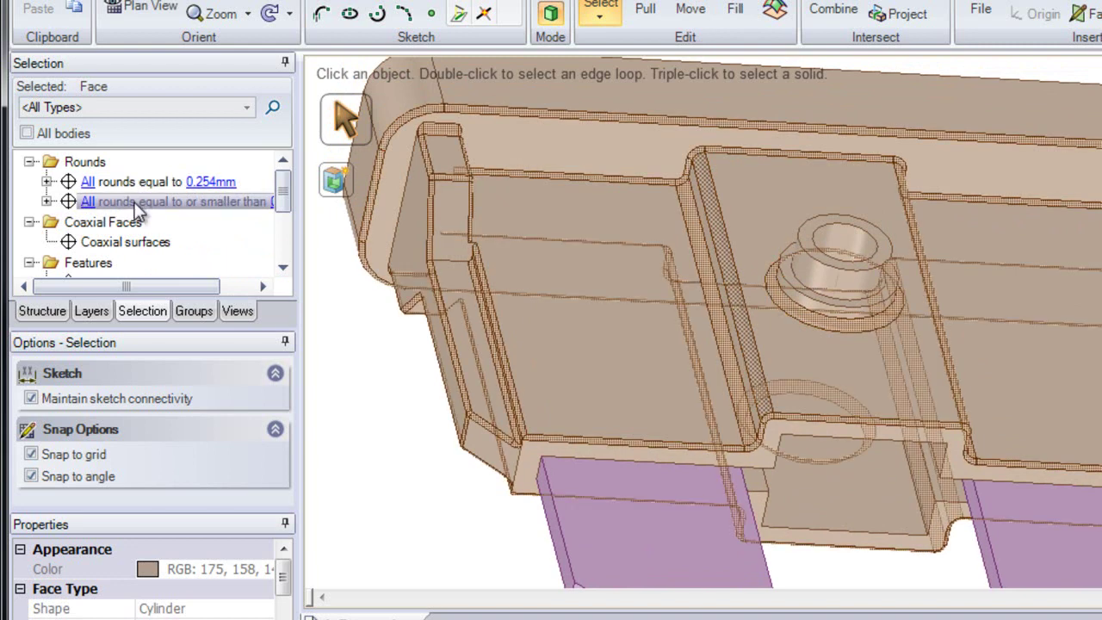
pyautogui.click(89, 203)
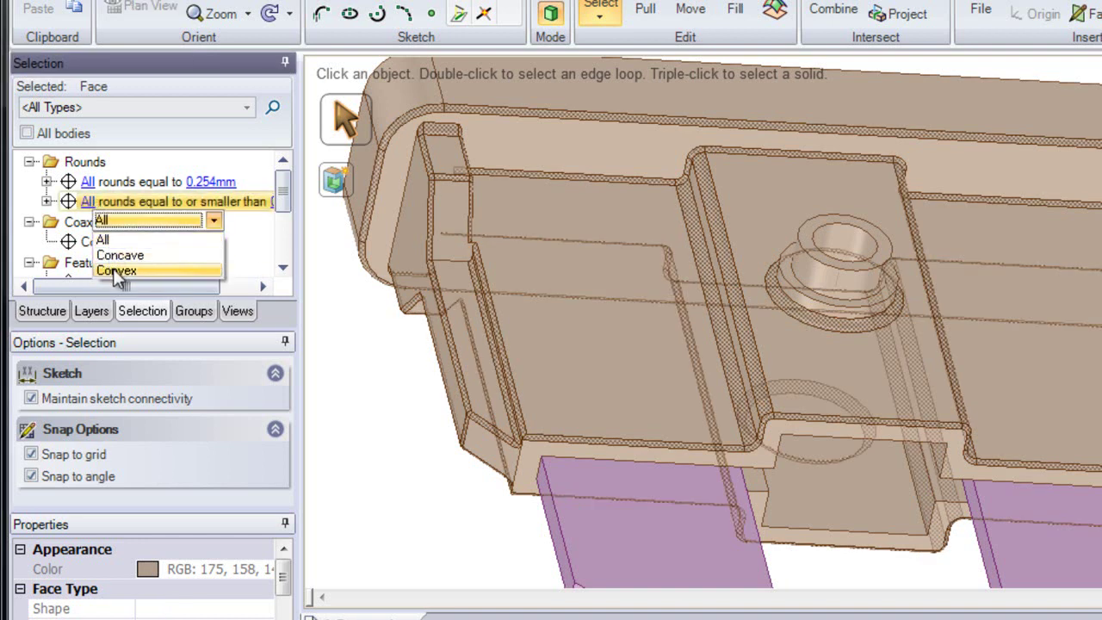
pyautogui.click(215, 188)
pyautogui.click(218, 183)
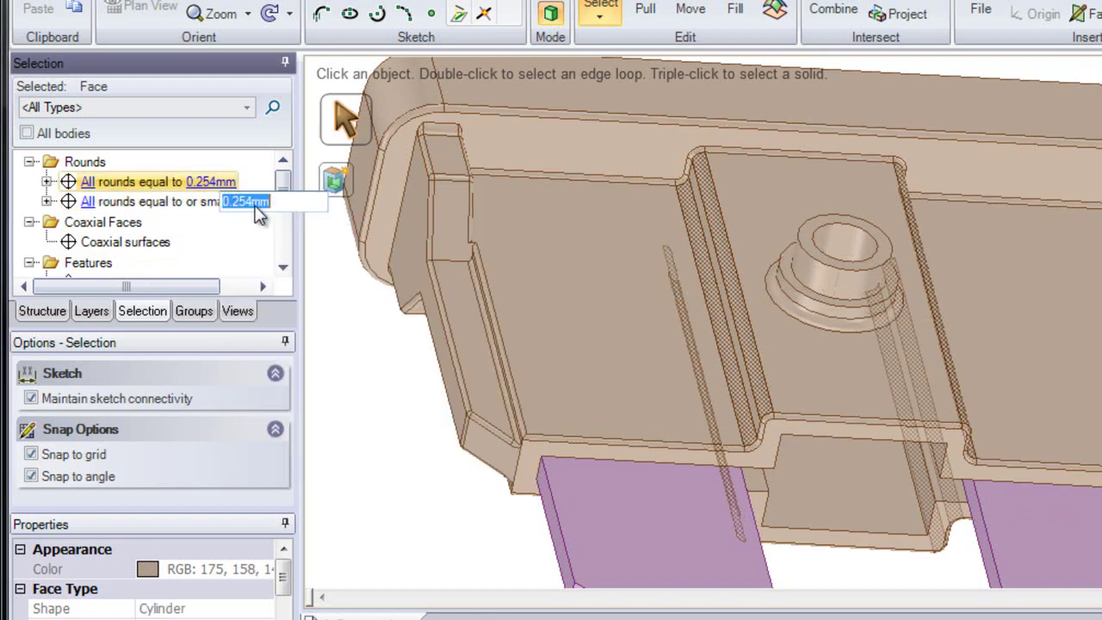
pyautogui.click(207, 202)
pyautogui.click(207, 202)
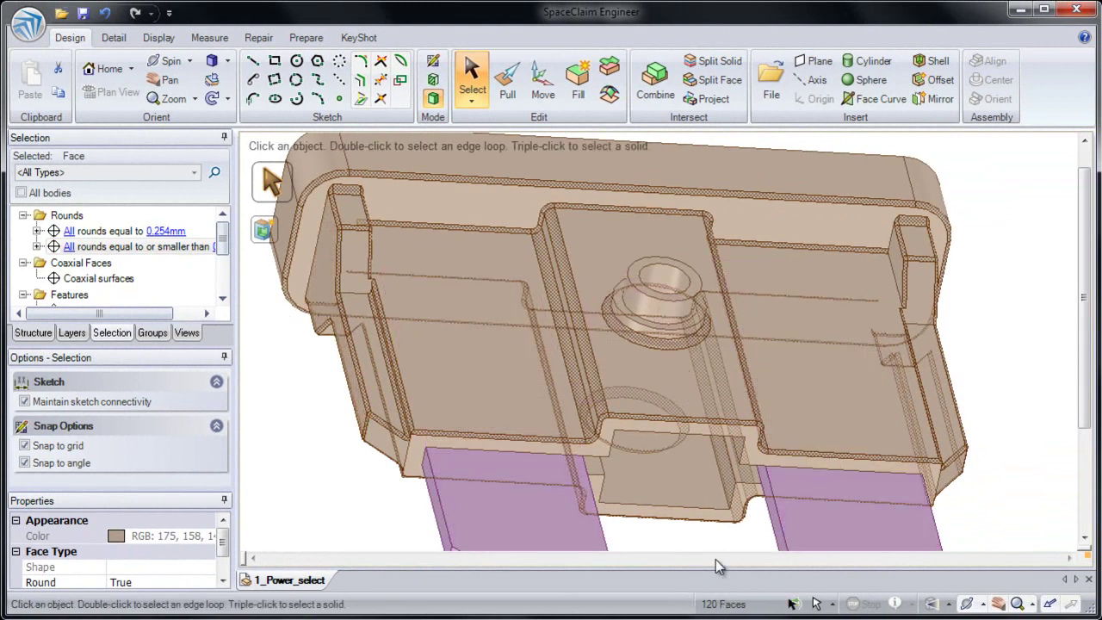
pyautogui.click(578, 98)
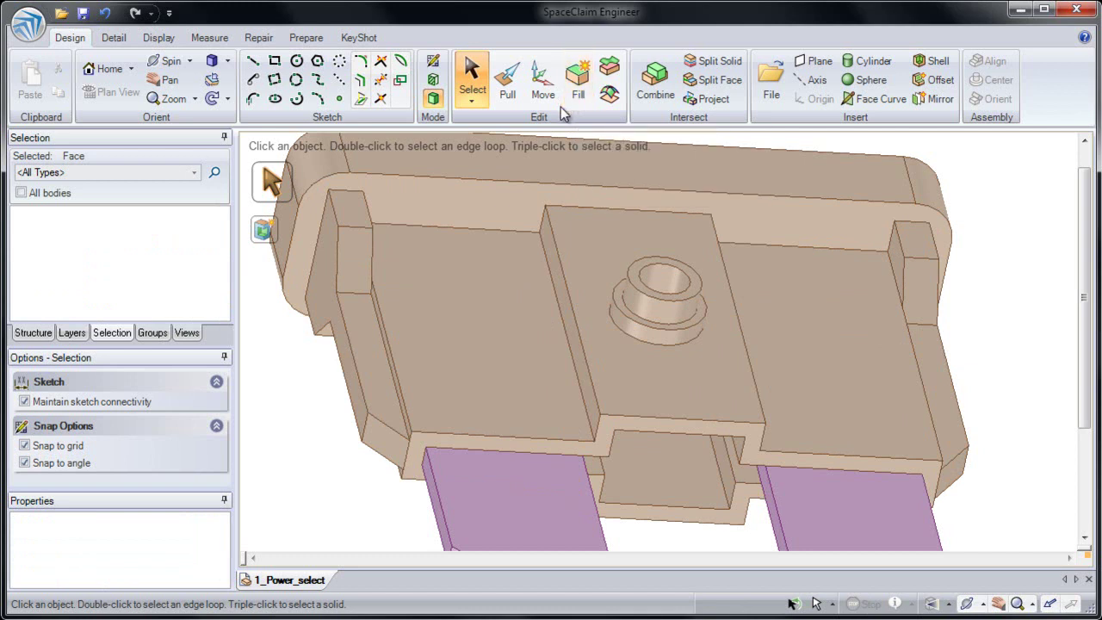
# Pull the housing's side clip face together with all faces of the same area by 0.25 mm
pyautogui.click(507, 82)
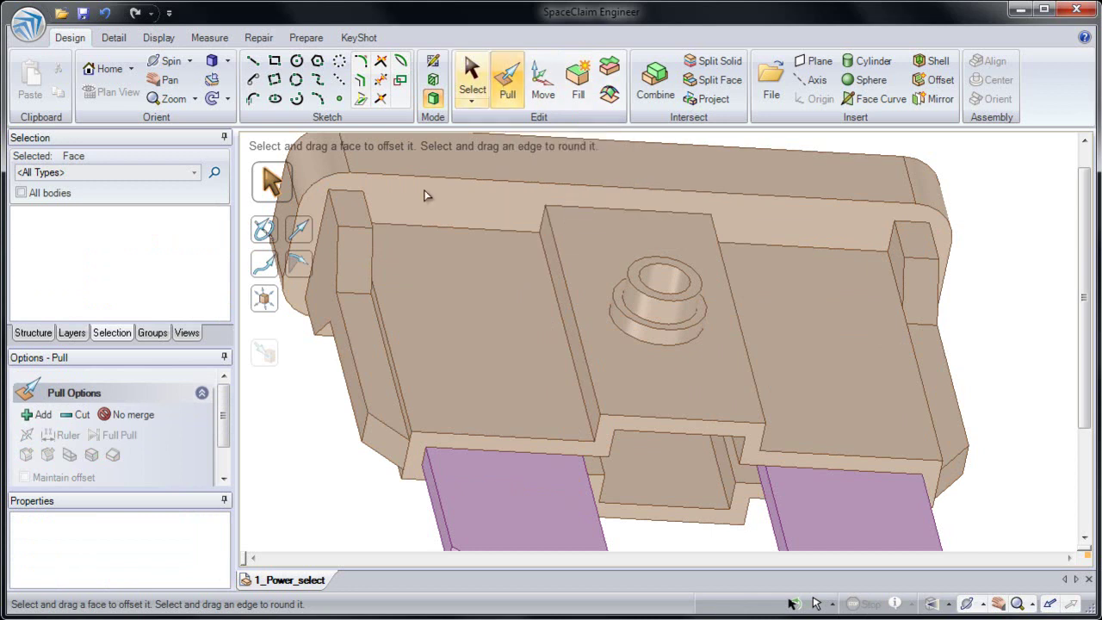
pyautogui.click(360, 326)
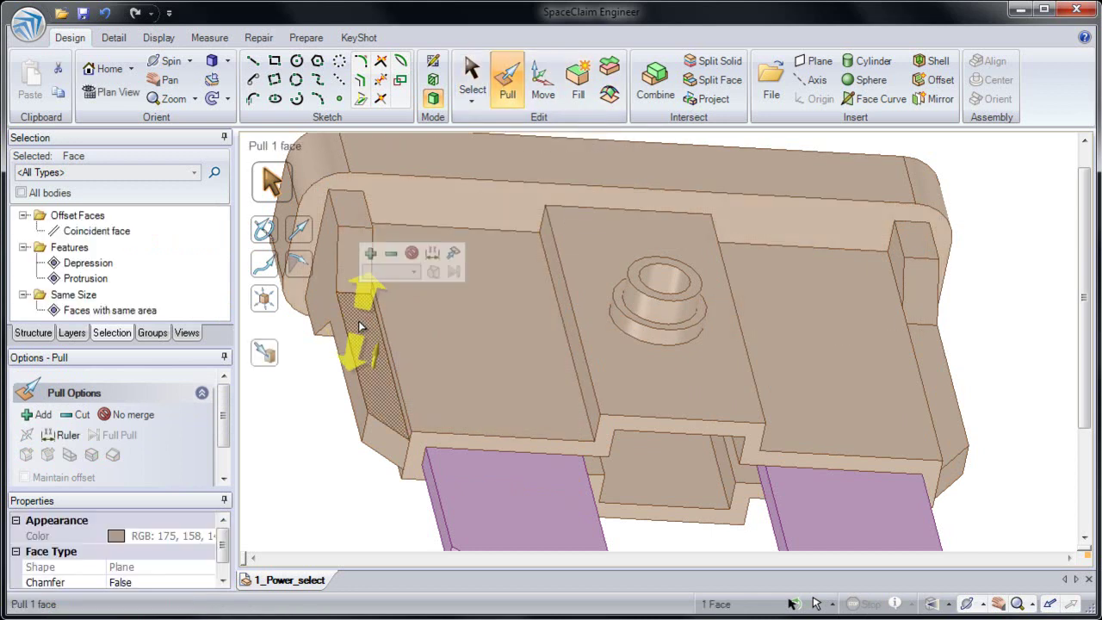
pyautogui.click(334, 319)
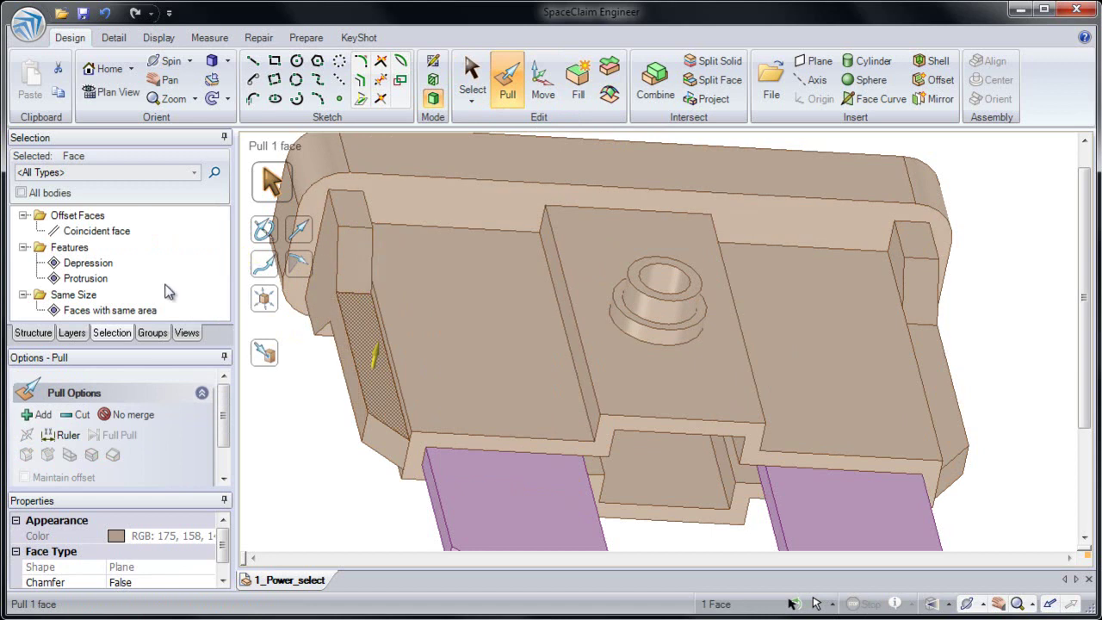
pyautogui.click(97, 316)
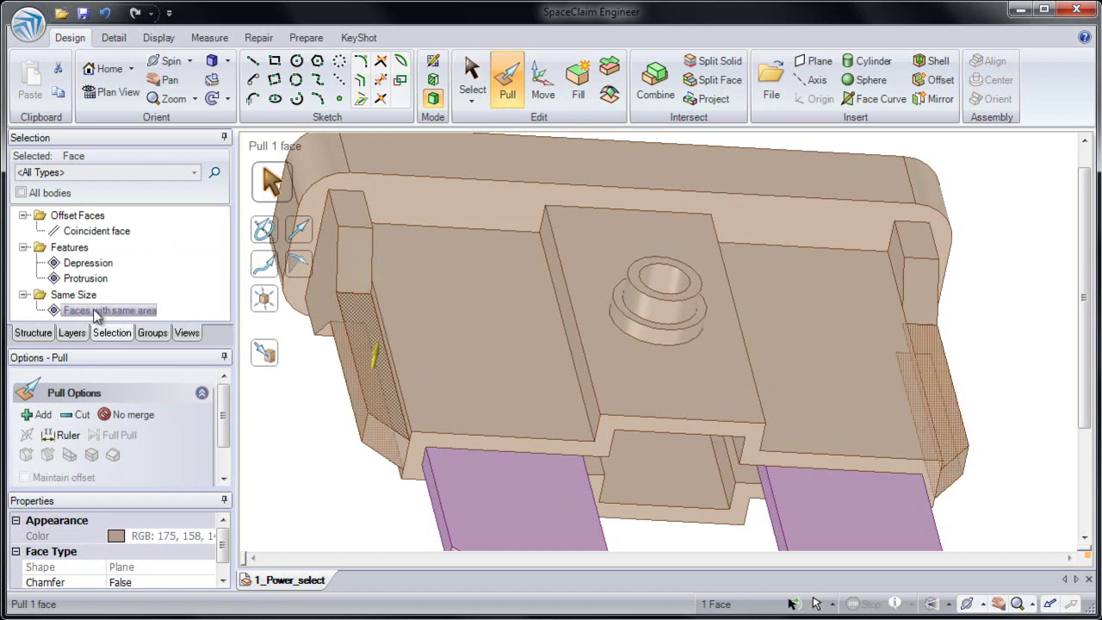
pyautogui.click(97, 311)
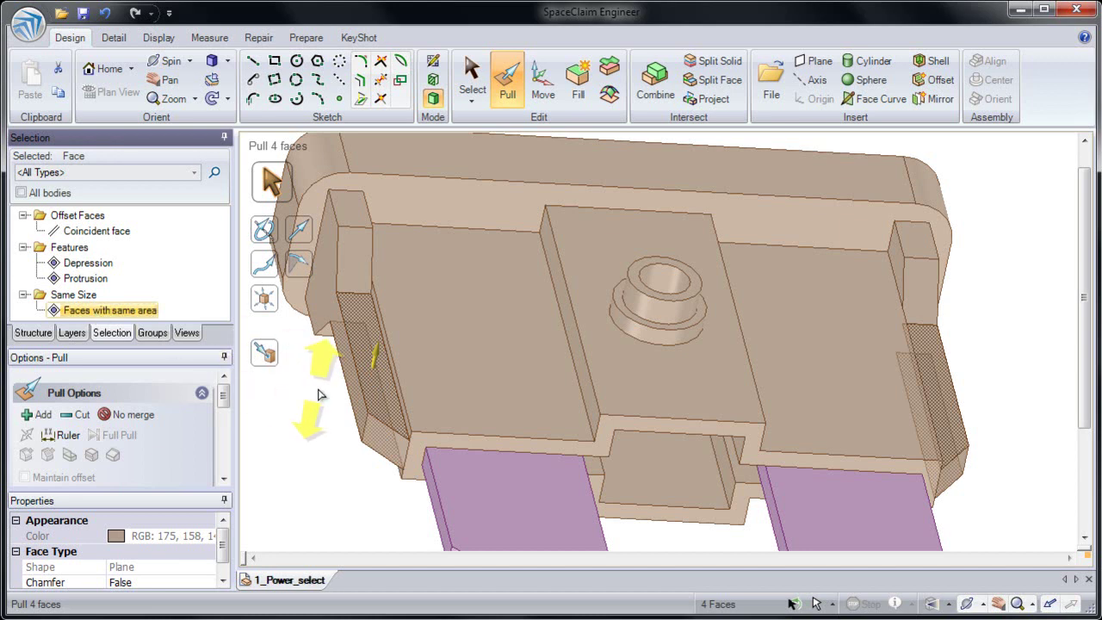
pyautogui.moveTo(318, 394)
pyautogui.mouseDown()
pyautogui.moveTo(321, 368)
pyautogui.moveTo(310, 405)
pyautogui.mouseUp()
pyautogui.write('25mm')
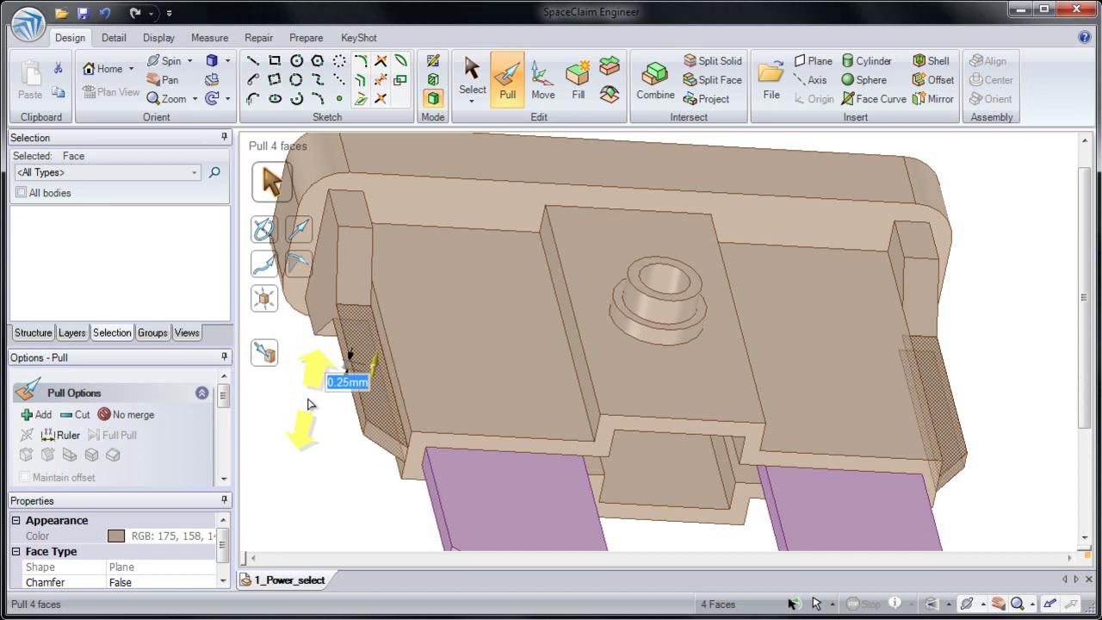
pyautogui.click(312, 463)
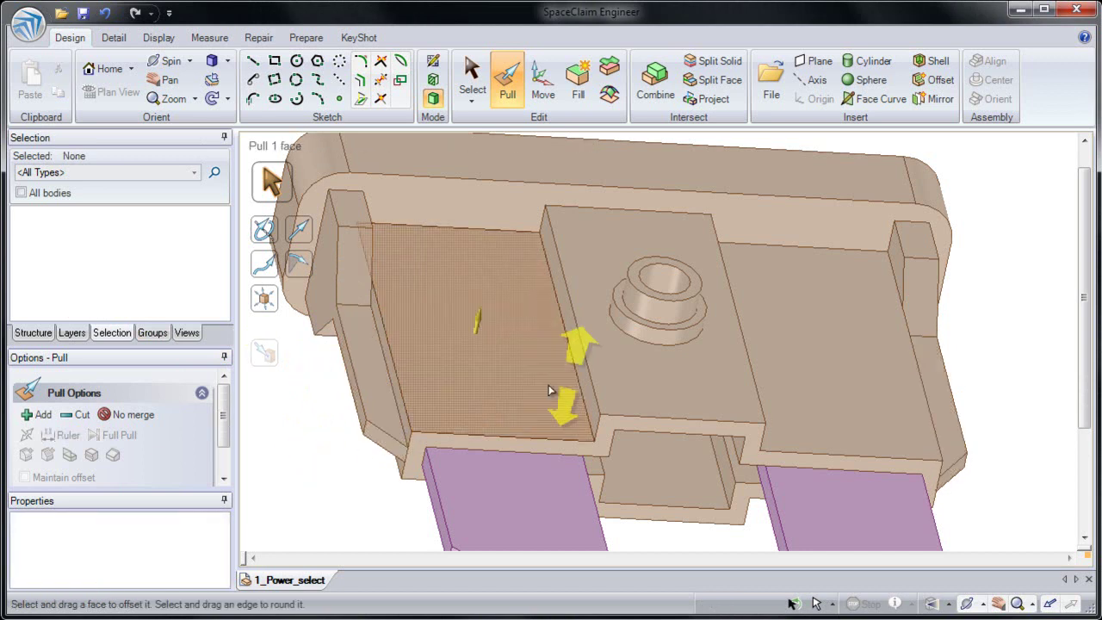
# Box-select the faces of the boss in the housing's centre, and clear the selection
pyautogui.moveTo(603, 404); pyautogui.dragTo(642, 383, button='middle')
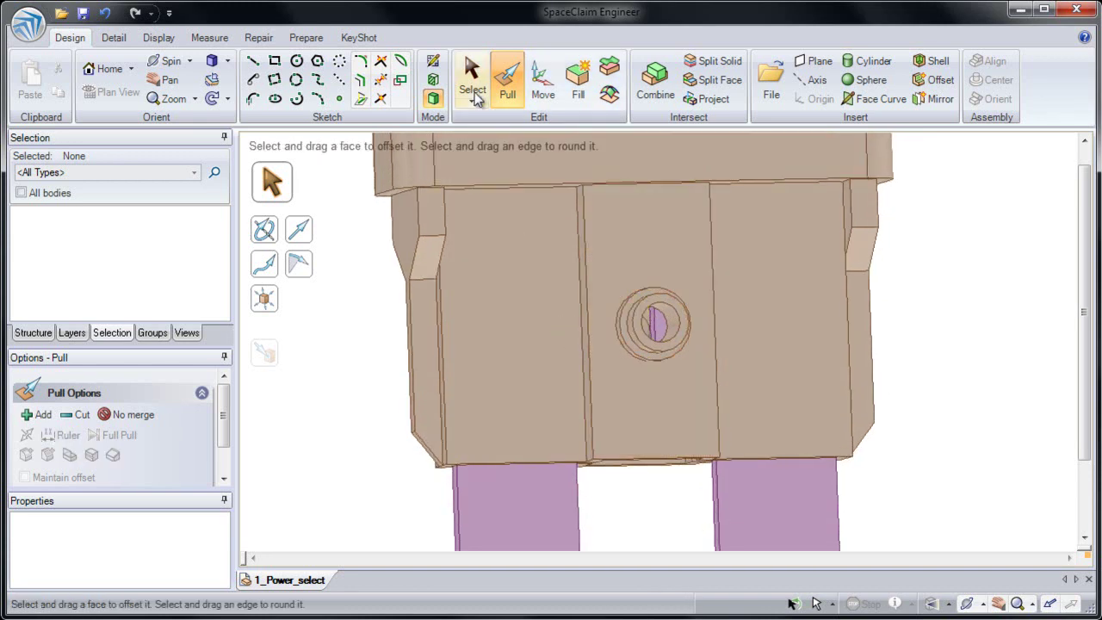
pyautogui.click(472, 82)
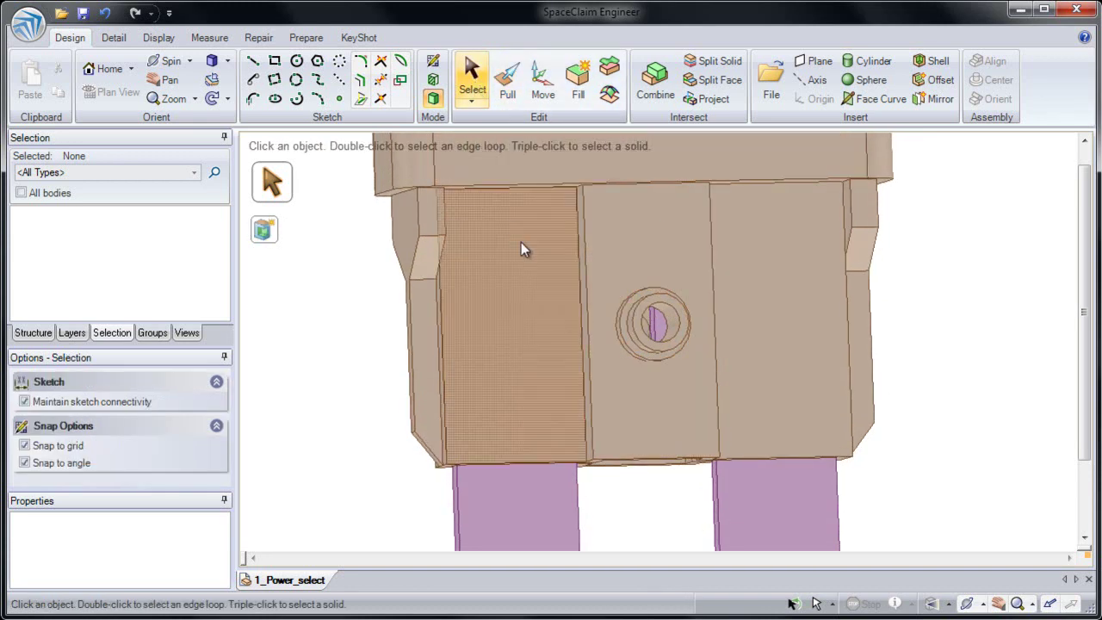
pyautogui.moveTo(520, 228); pyautogui.dragTo(733, 409)
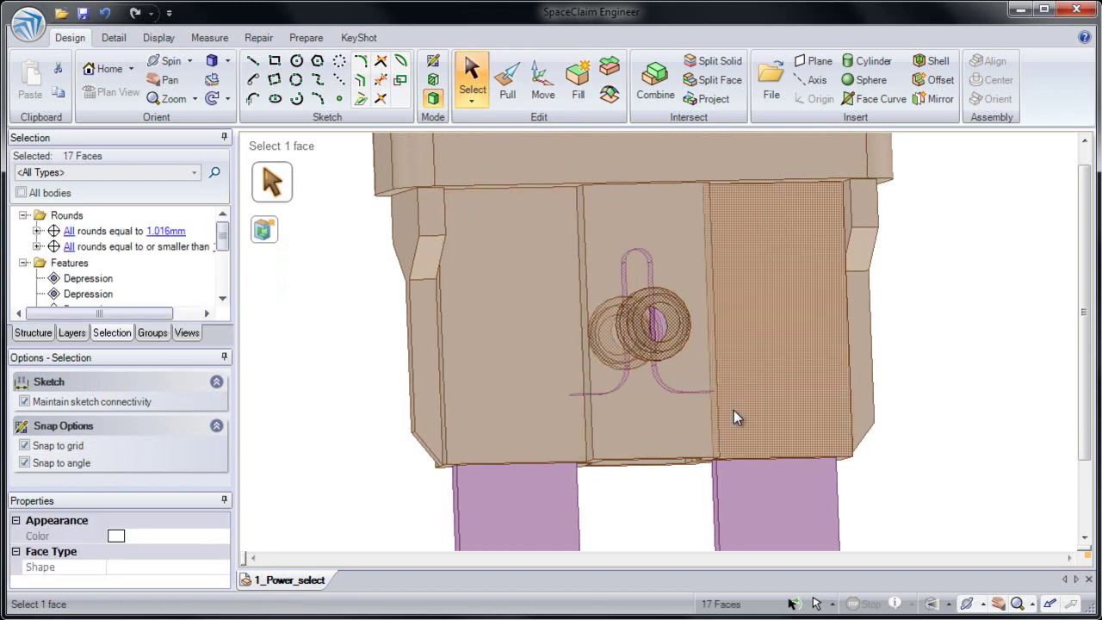
pyautogui.moveTo(693, 411)
pyautogui.mouseDown(button='middle')
pyautogui.moveTo(663, 394)
pyautogui.moveTo(676, 382)
pyautogui.moveTo(663, 376)
pyautogui.moveTo(645, 423)
pyautogui.moveTo(688, 401)
pyautogui.mouseUp(button='middle')
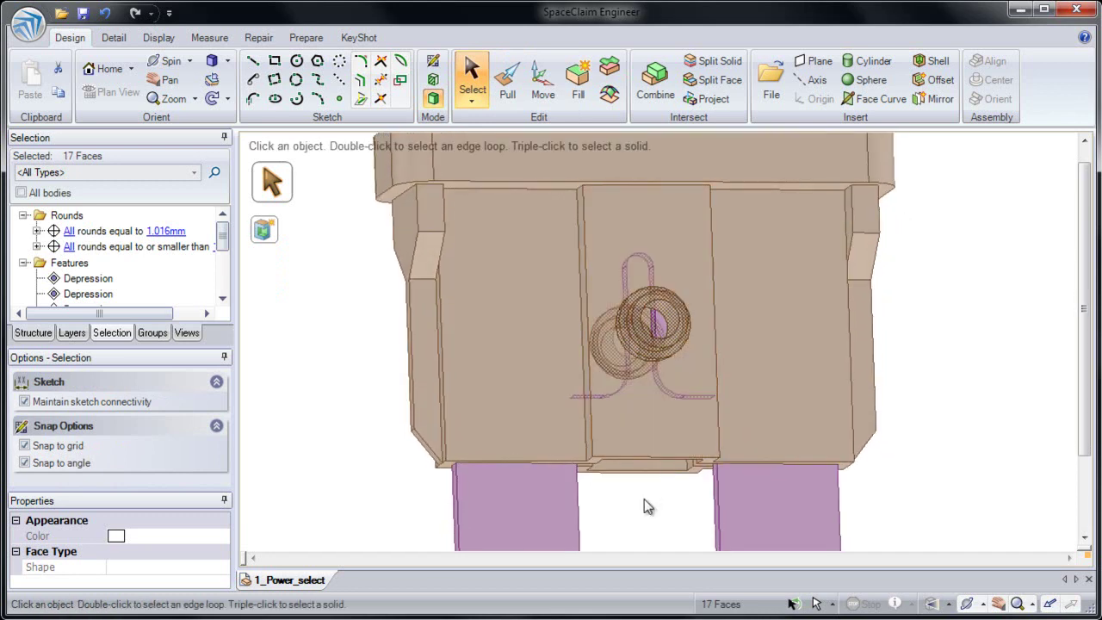
pyautogui.moveTo(649, 438); pyautogui.dragTo(504, 390, button='middle')
pyautogui.click(377, 374)
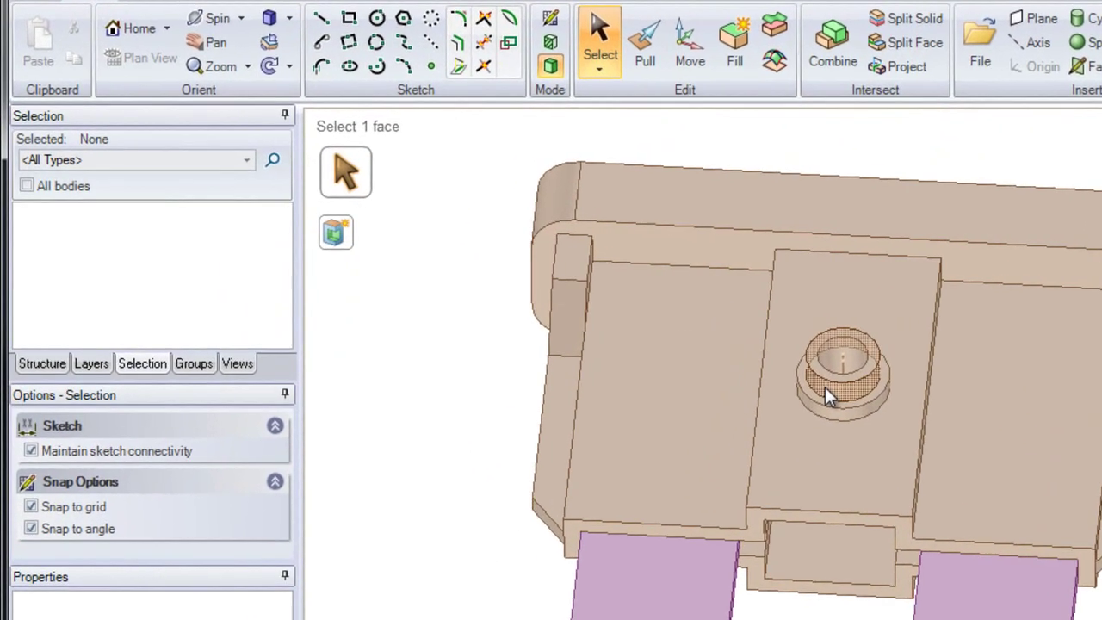
# Select the upper cylindrical face of the housing's central boss together with all of its coaxial surfaces
pyautogui.click(647, 351)
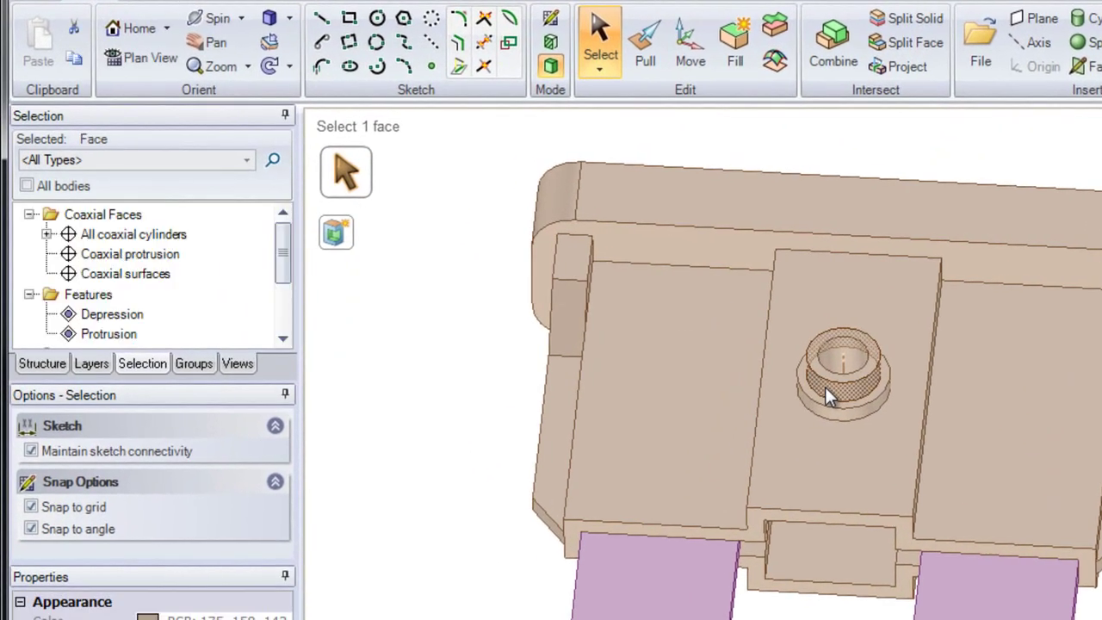
pyautogui.click(138, 236)
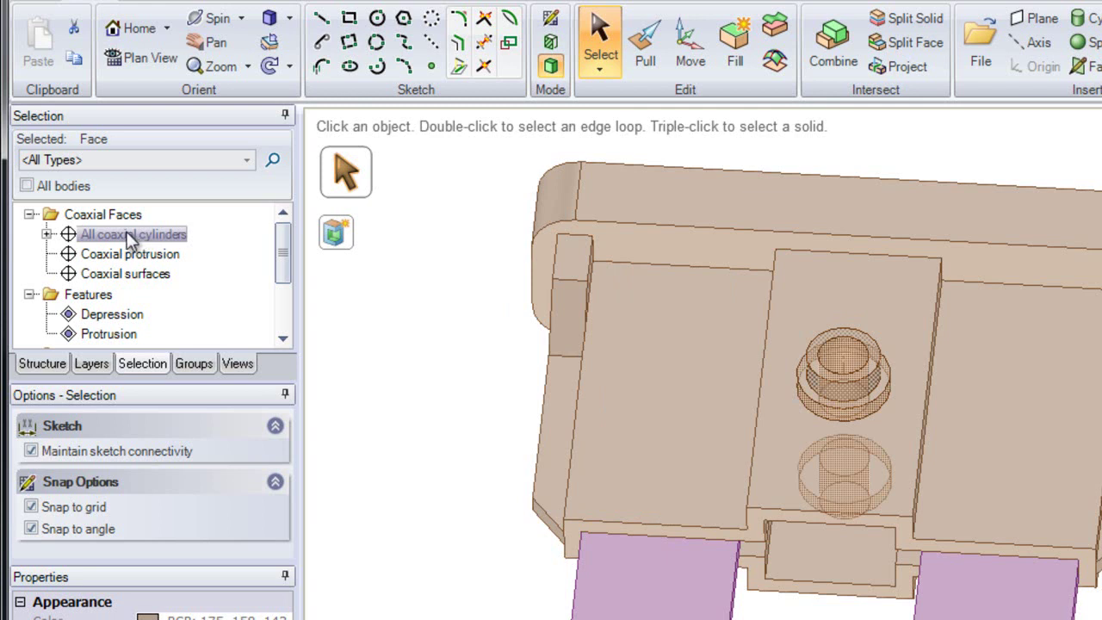
pyautogui.click(132, 276)
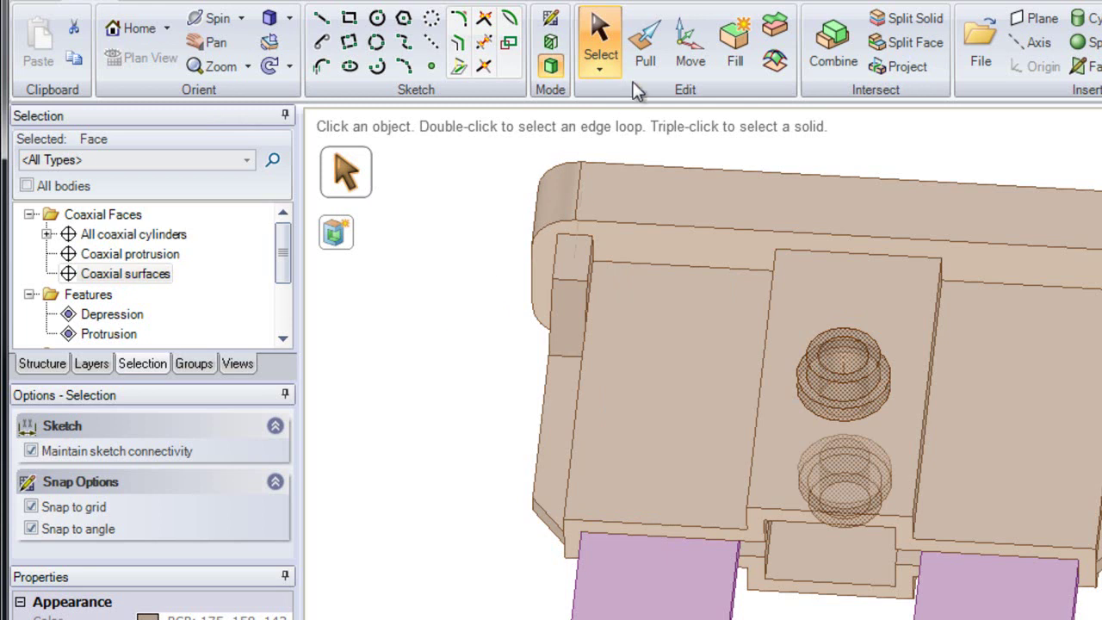
# Move the selected boss faces along the housing's long side edge to 2 mm from the blade-side end face
pyautogui.click(686, 51)
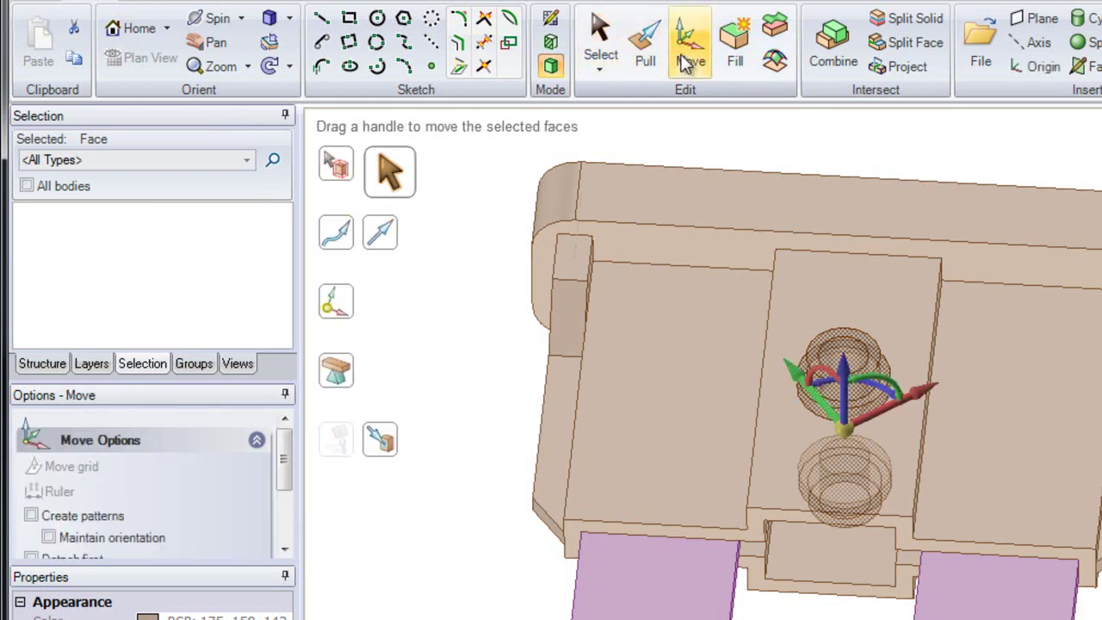
pyautogui.moveTo(548, 428)
pyautogui.mouseDown(button='middle')
pyautogui.moveTo(549, 494)
pyautogui.moveTo(546, 425)
pyautogui.mouseUp(button='middle')
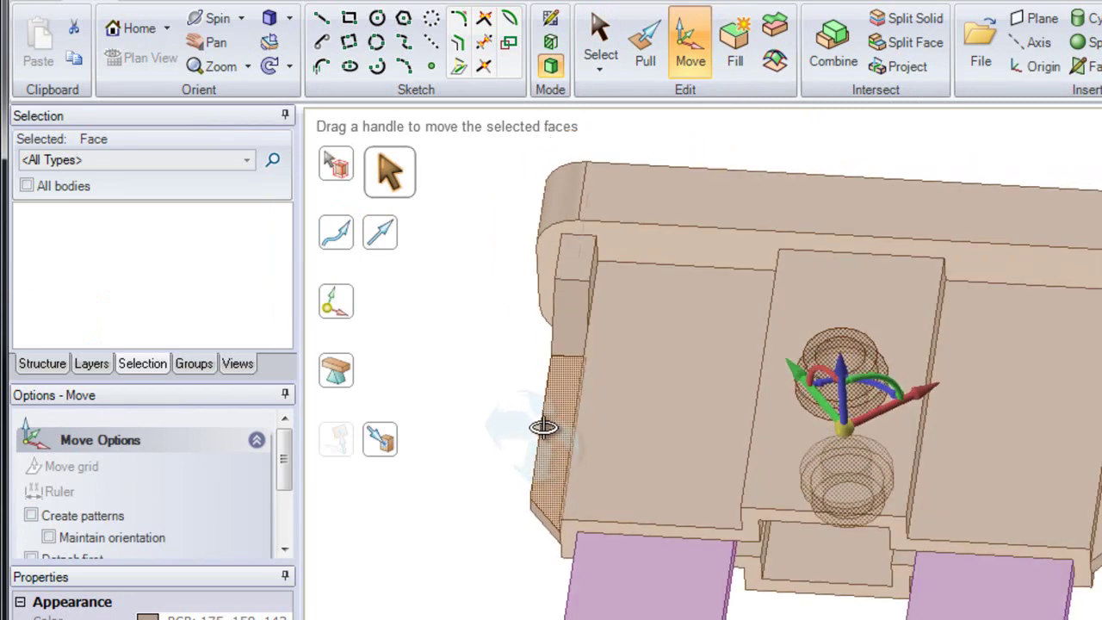
pyautogui.click(390, 234)
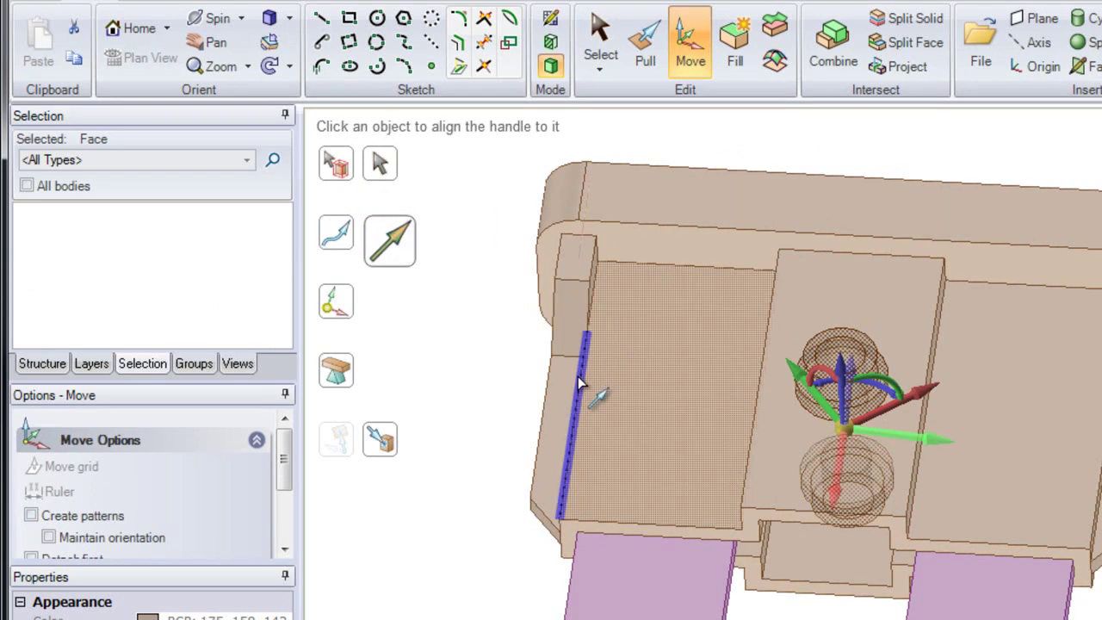
pyautogui.click(747, 541)
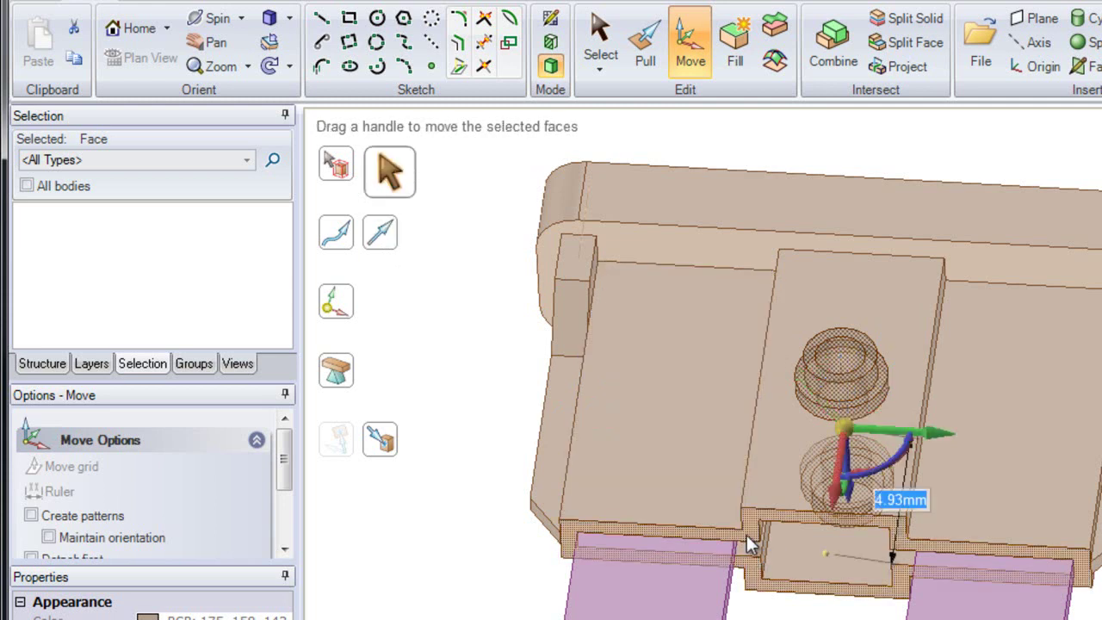
pyautogui.moveTo(833, 519); pyautogui.dragTo(826, 584)
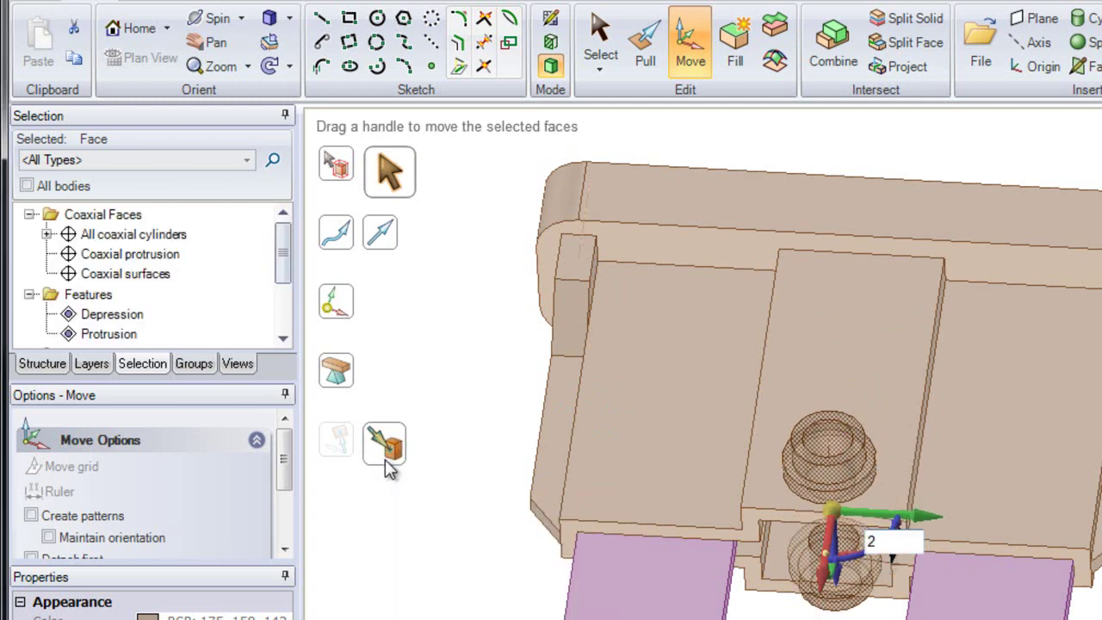
pyautogui.keyDown('ctrl'); pyautogui.click(384, 459); pyautogui.keyUp('ctrl')
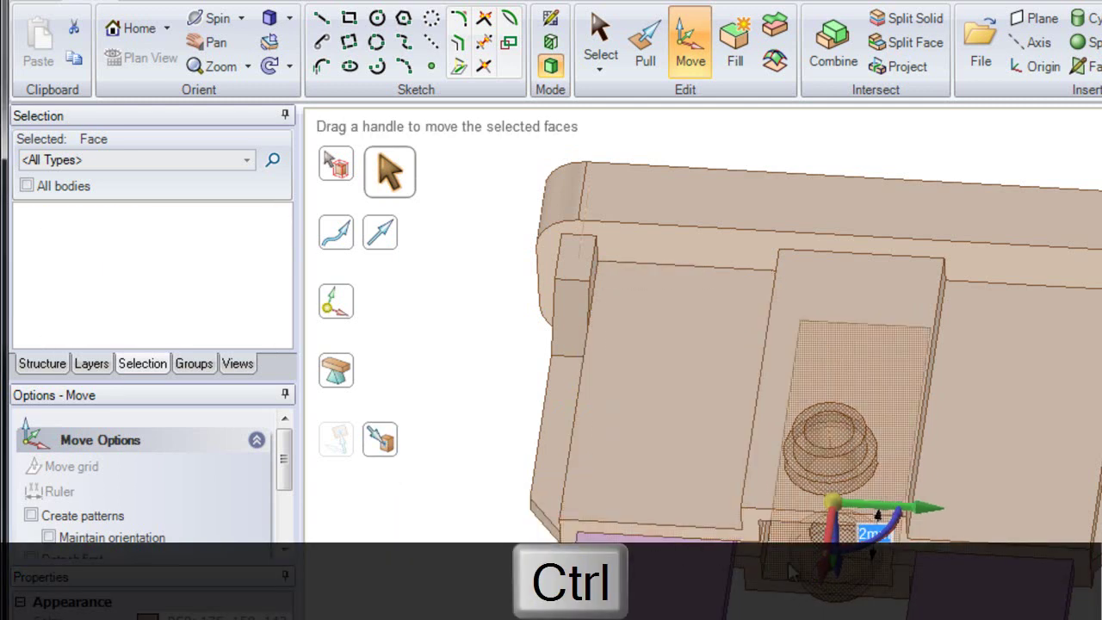
# Copy the boss along the same direction, set the copy 6 mm from the blade-side end face, and clear the selection
pyautogui.keyDown('ctrl'); pyautogui.moveTo(816, 567); pyautogui.dragTo(837, 467); pyautogui.keyUp('ctrl')
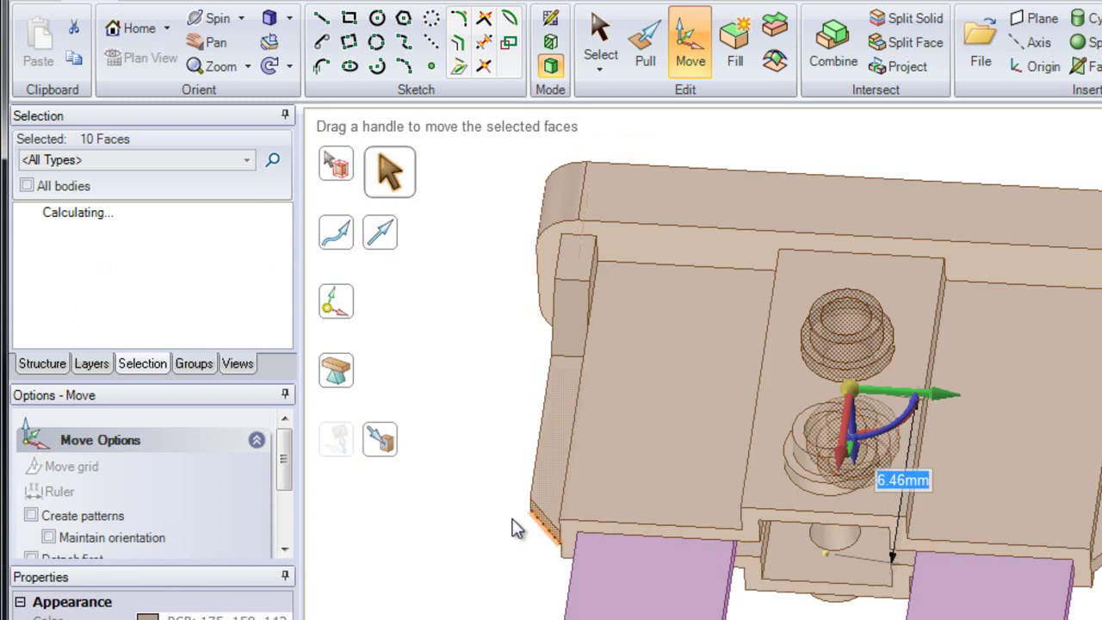
pyautogui.write('6')
pyautogui.press('Return')
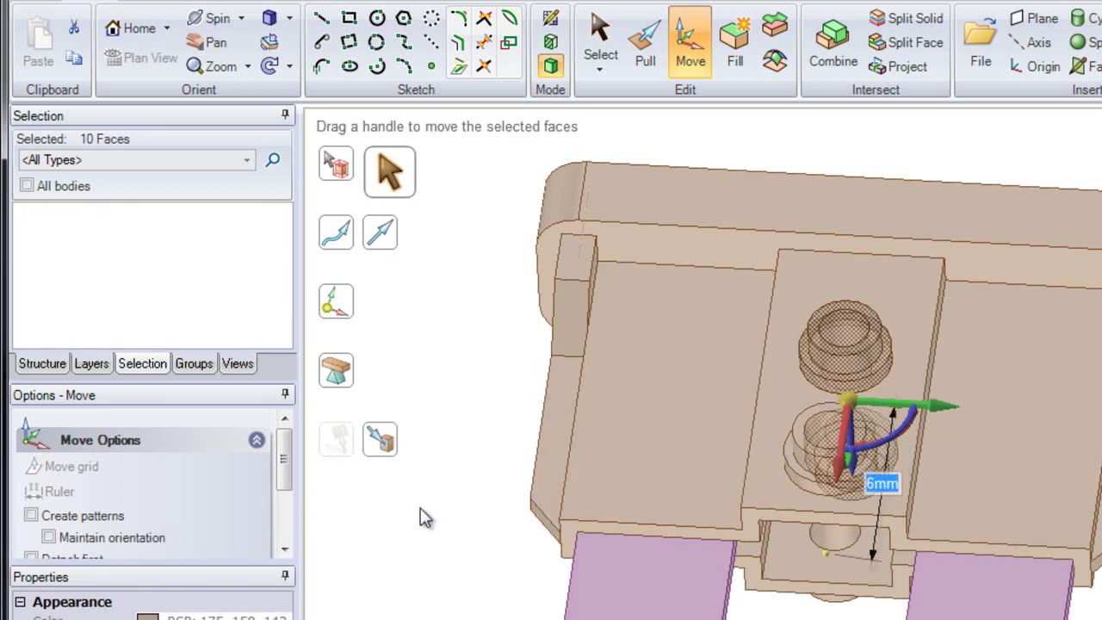
pyautogui.press('Escape')
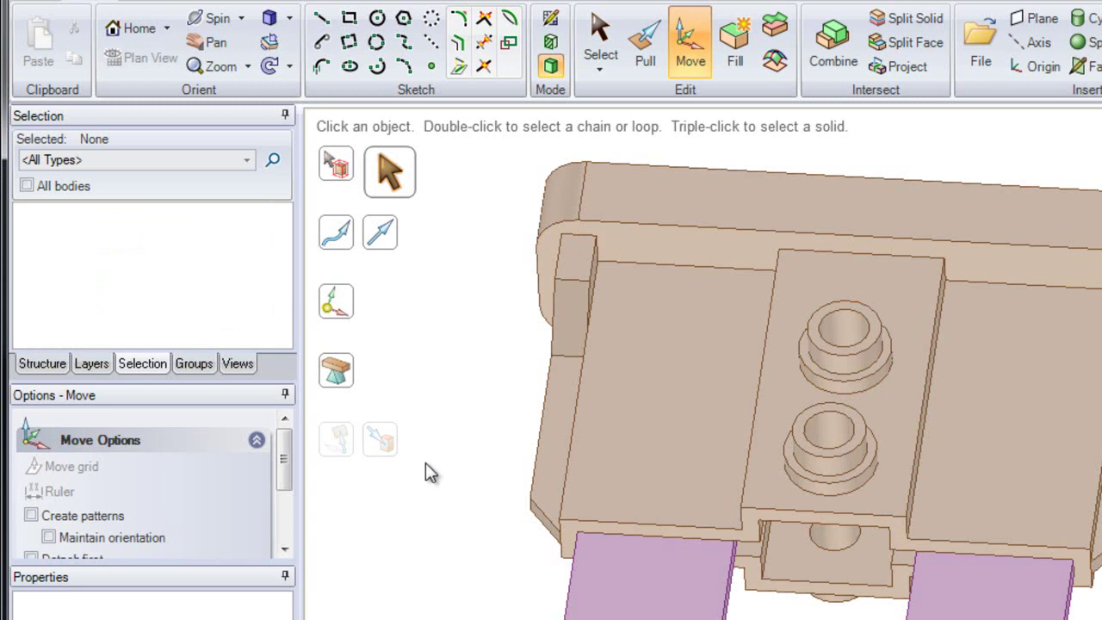
# Select the full depression of the eleventh slot in the row before the number 10 and remove it with Fill
pyautogui.moveTo(661, 274); pyautogui.dragTo(635, 582, button='middle')
pyautogui.scroll(2, 662, 487)
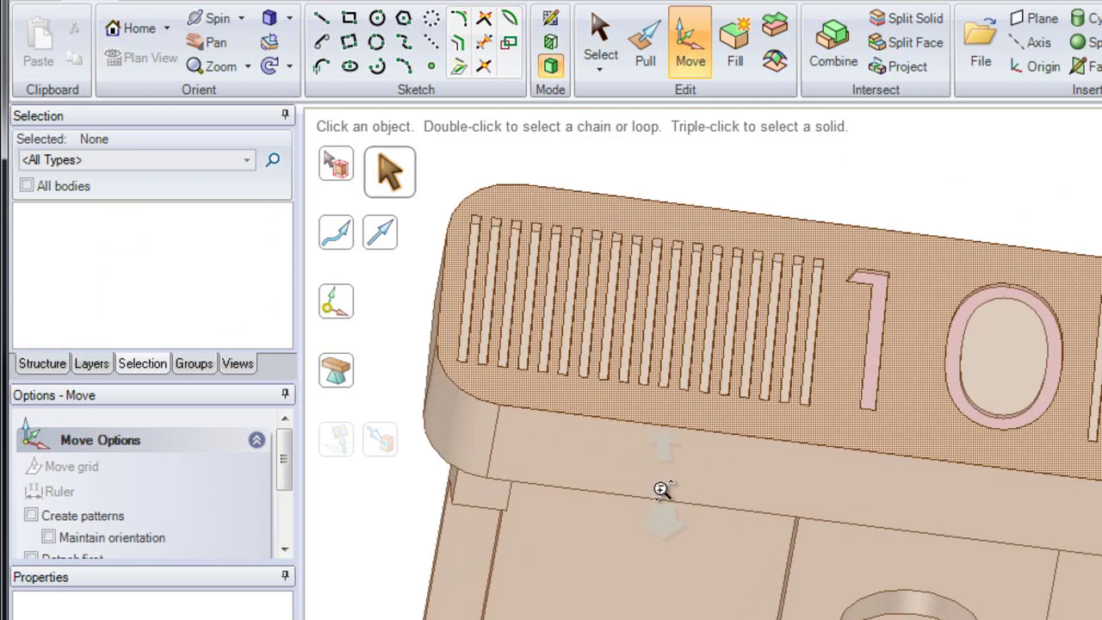
pyautogui.scroll(5, 662, 487)
pyautogui.moveTo(711, 531); pyautogui.dragTo(728, 389, button='middle')
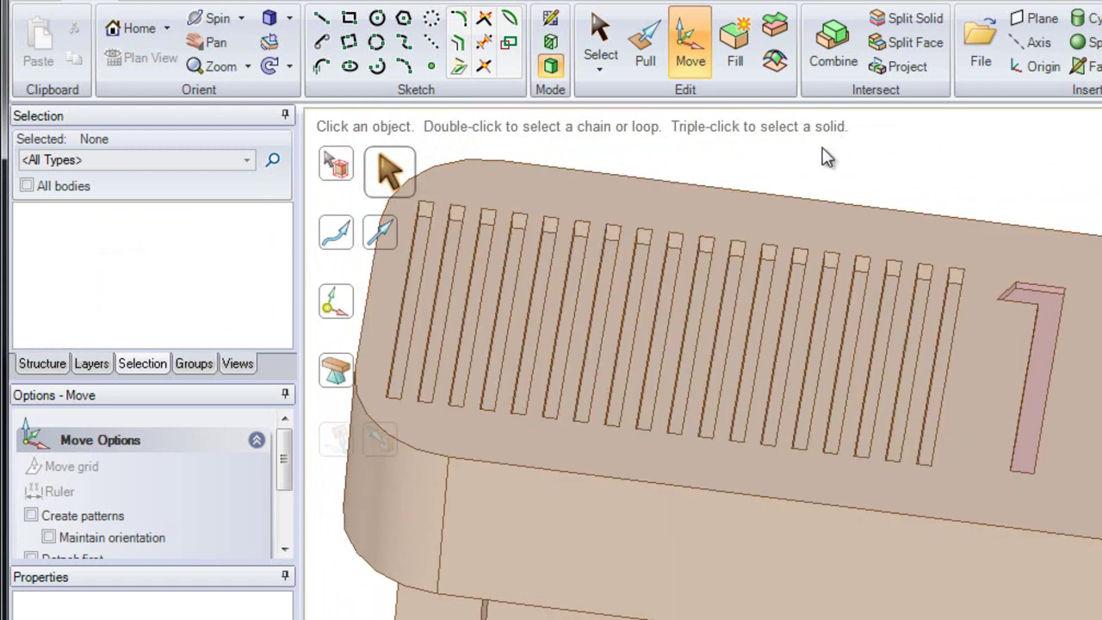
pyautogui.click(601, 35)
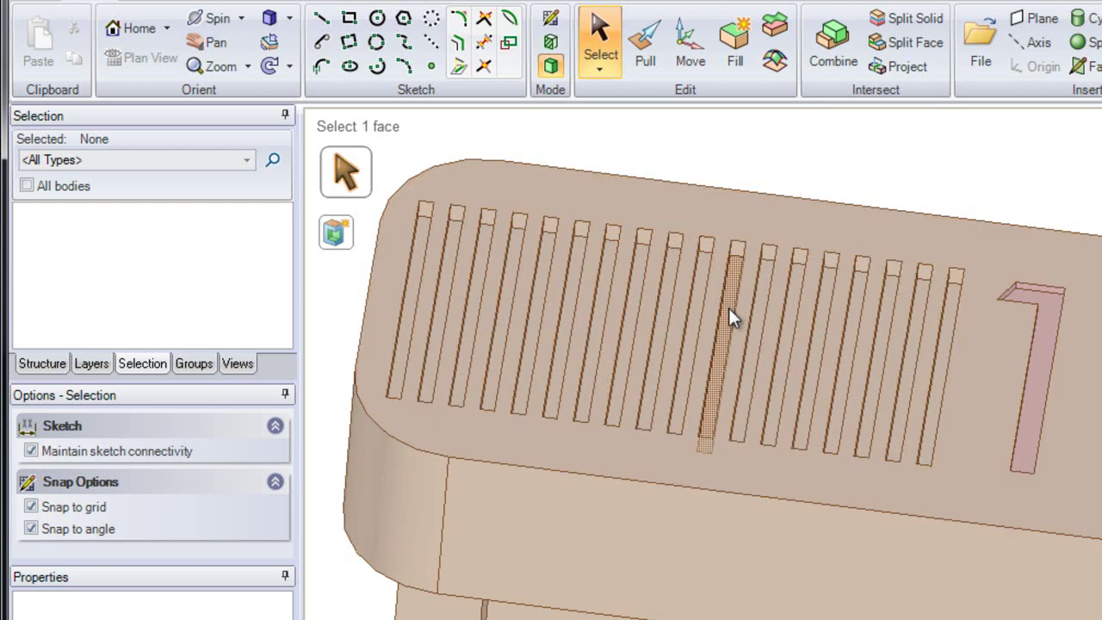
pyautogui.click(729, 308)
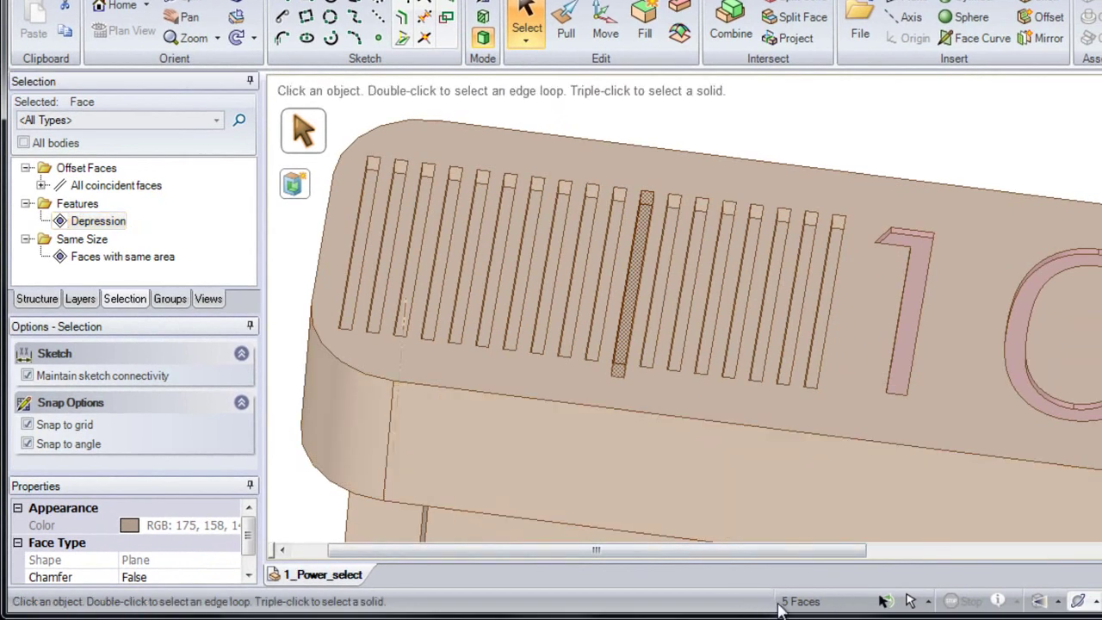
pyautogui.click(645, 33)
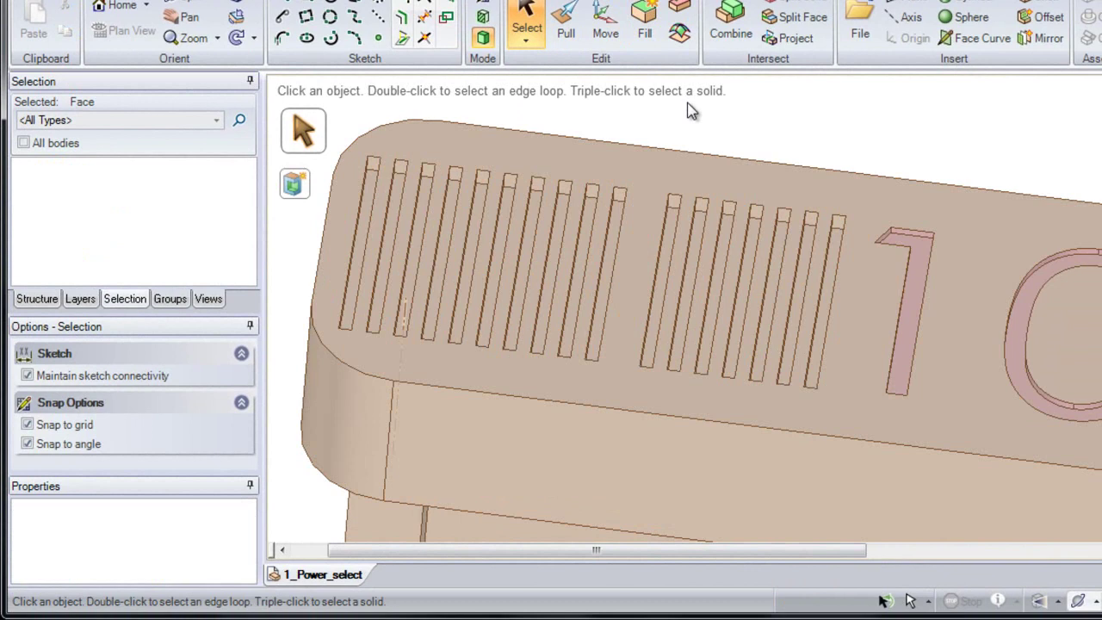
# Select the depressions of the first, third and fourth slots between the filled gap and the number 10, and remove them with Fill
pyautogui.keyDown('ctrl'); pyautogui.click(664, 266); pyautogui.keyUp('ctrl')
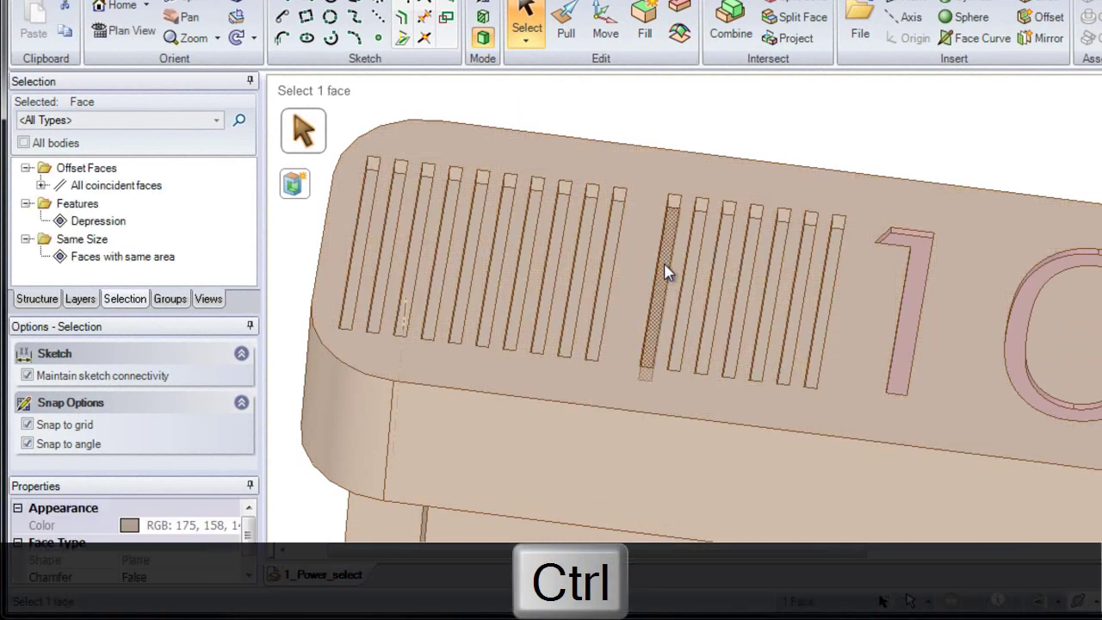
pyautogui.keyDown('ctrl'); pyautogui.click(719, 290); pyautogui.keyUp('ctrl')
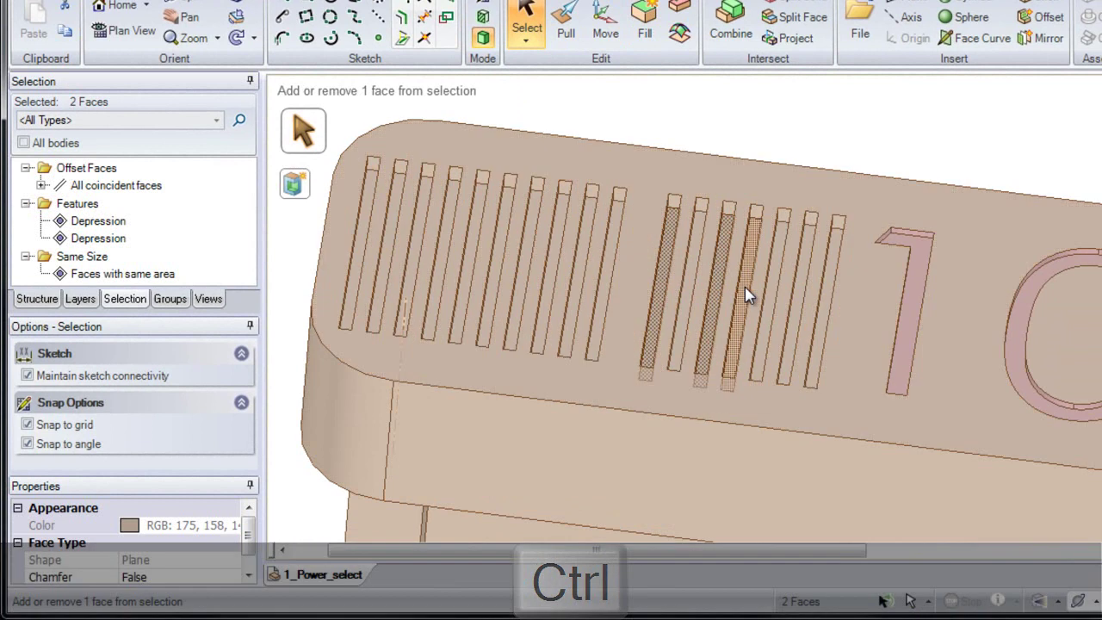
pyautogui.keyDown('ctrl'); pyautogui.click(745, 295); pyautogui.keyUp('ctrl')
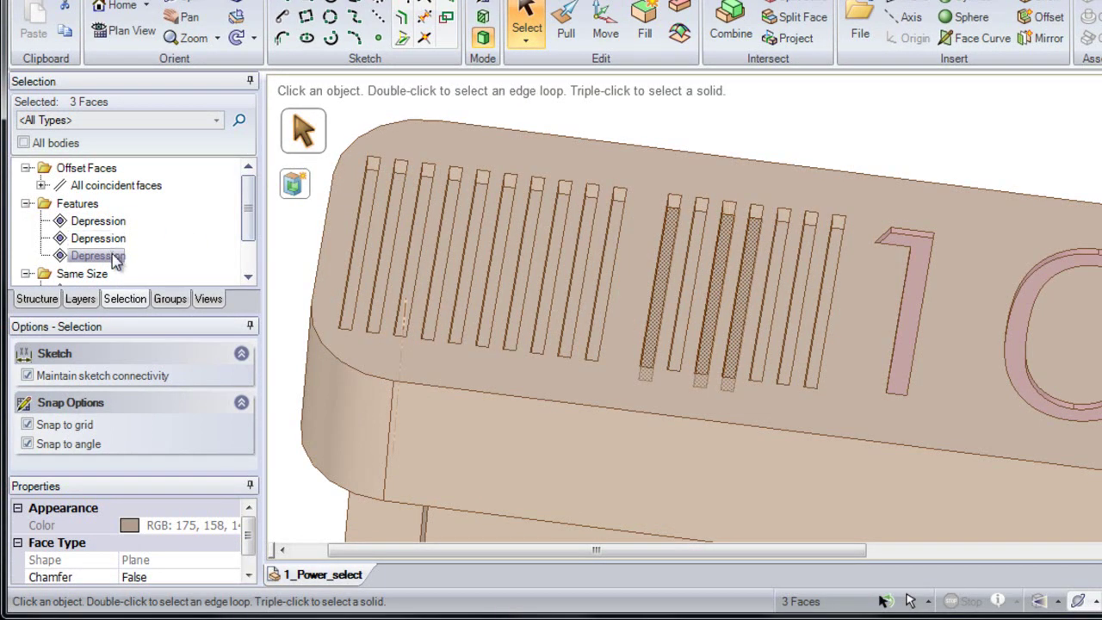
pyautogui.press('shift')
pyautogui.keyDown('shift'); pyautogui.click(97, 221); pyautogui.keyUp('shift')
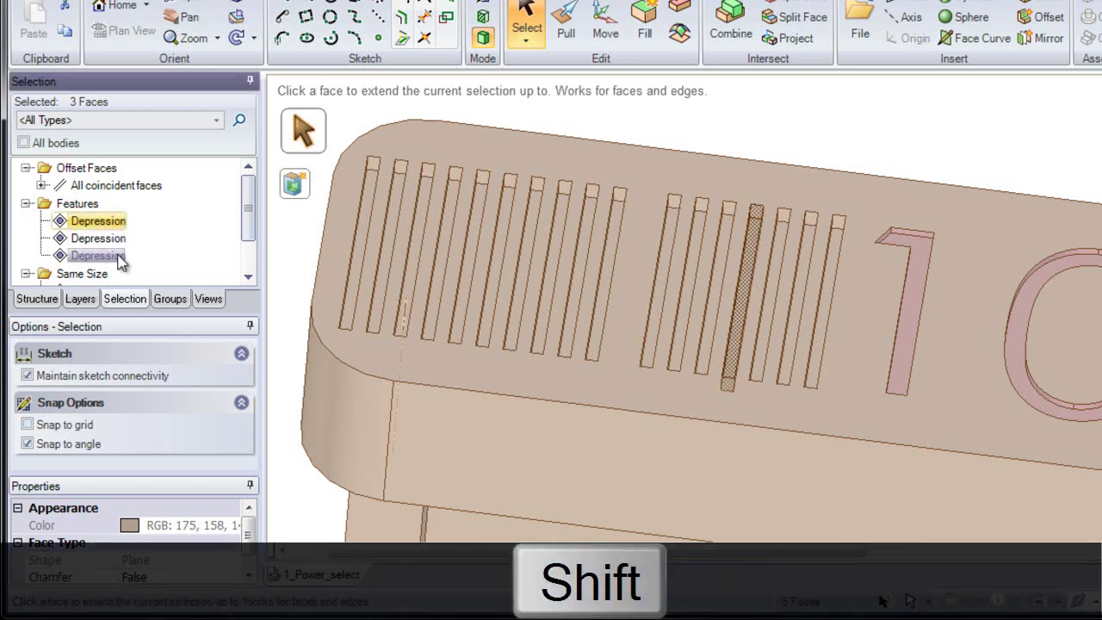
pyautogui.keyDown('shift'); pyautogui.click(118, 254); pyautogui.keyUp('shift')
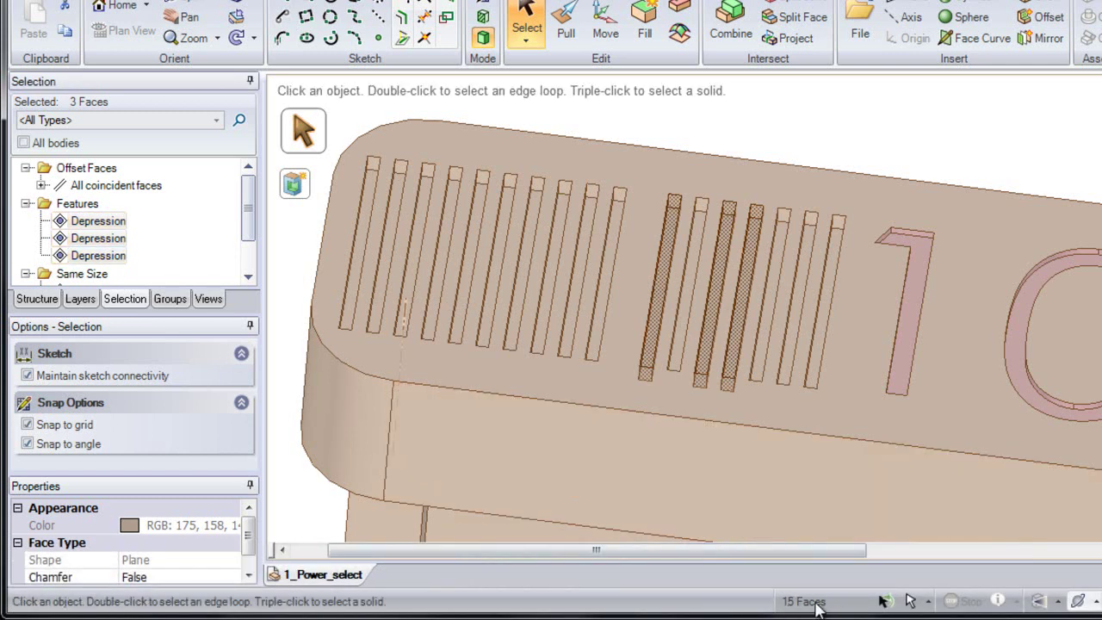
pyautogui.click(645, 30)
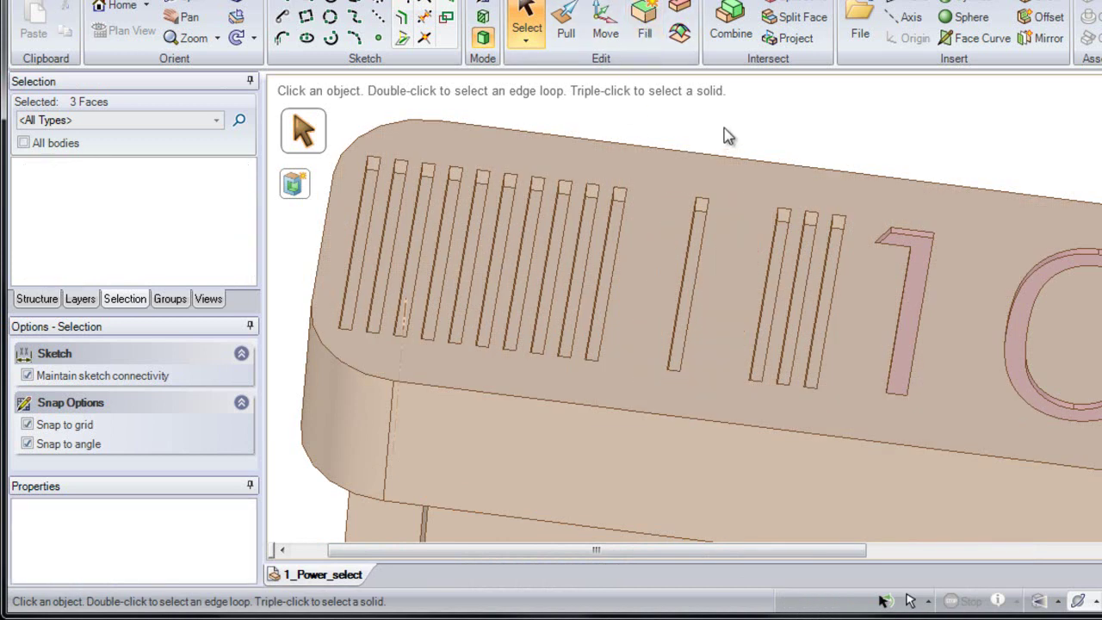
# Select the floor face of the slot just before the filled gap together with all coincident faces
pyautogui.scroll(-2, 682, 245)
pyautogui.keyDown('shift'); pyautogui.moveTo(682, 245); pyautogui.dragTo(608, 228, button='middle'); pyautogui.keyUp('shift')
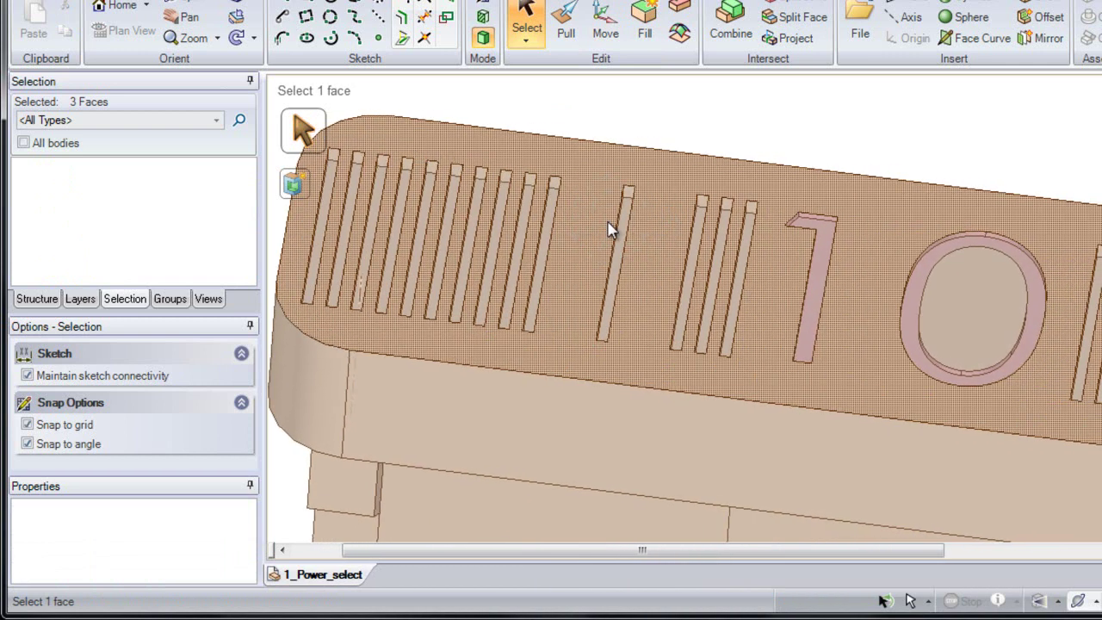
pyautogui.click(547, 245)
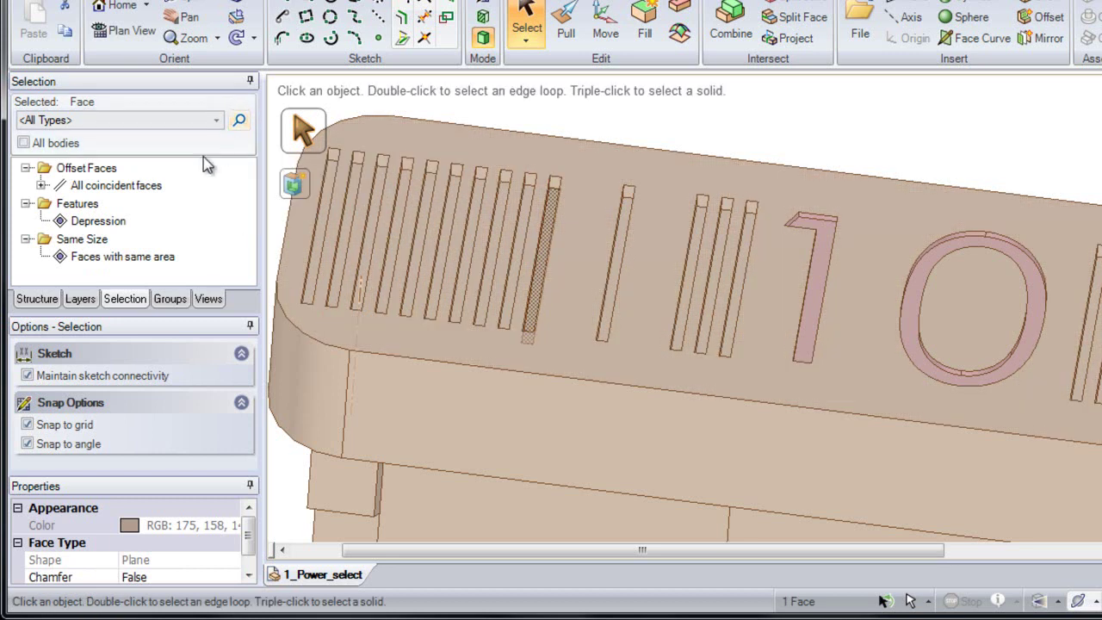
pyautogui.click(121, 187)
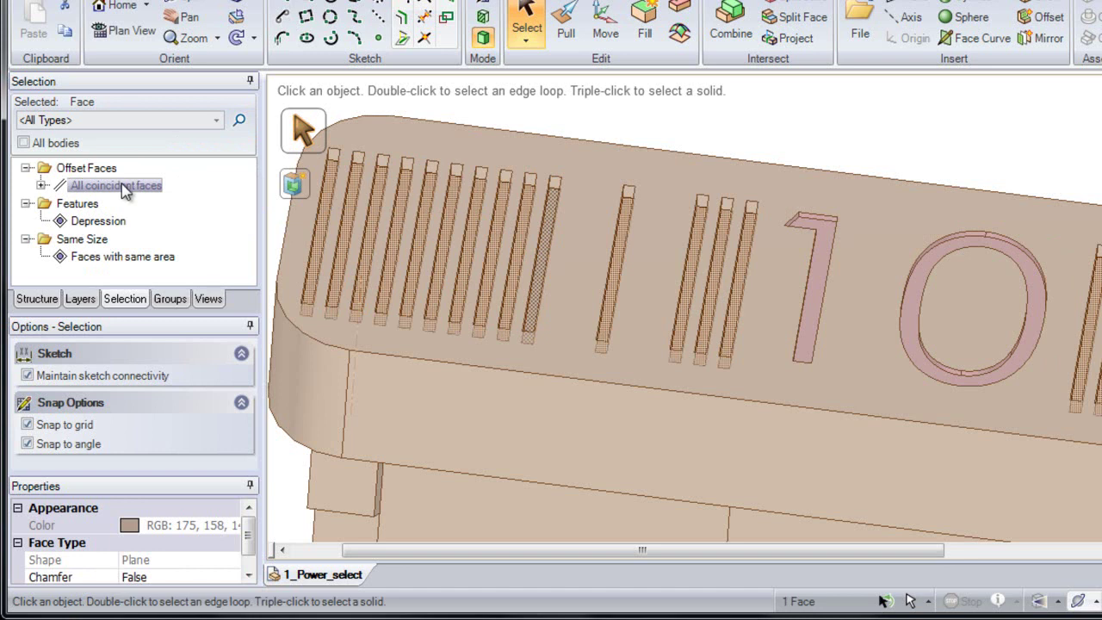
pyautogui.click(120, 186)
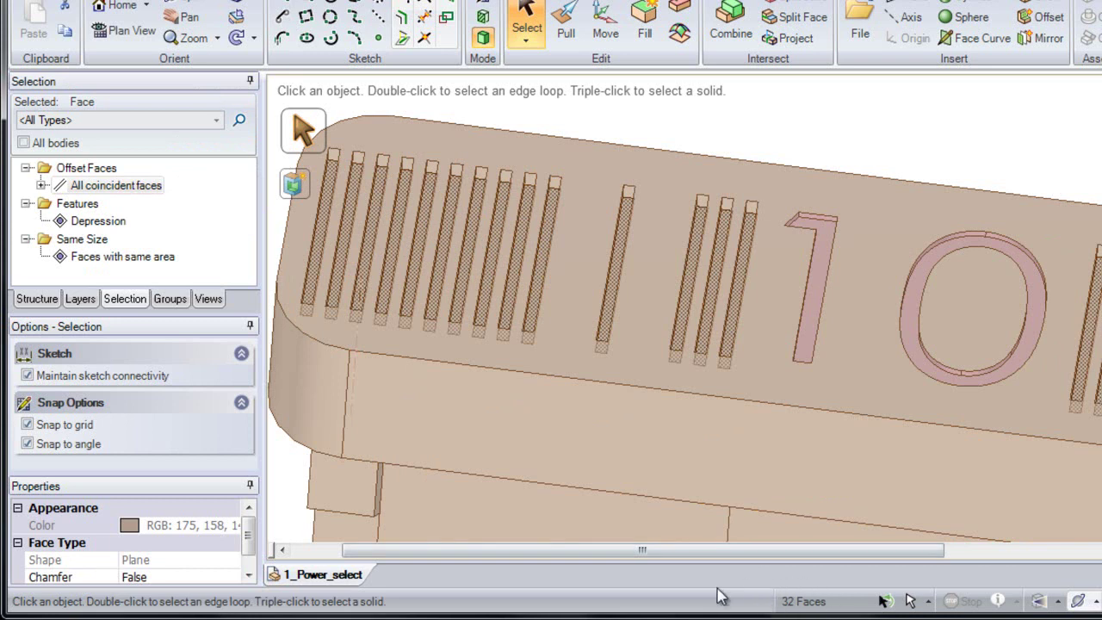
# Find the features related to the selected slot floors, select every depression, and remove all of them with Fill
pyautogui.click(240, 122)
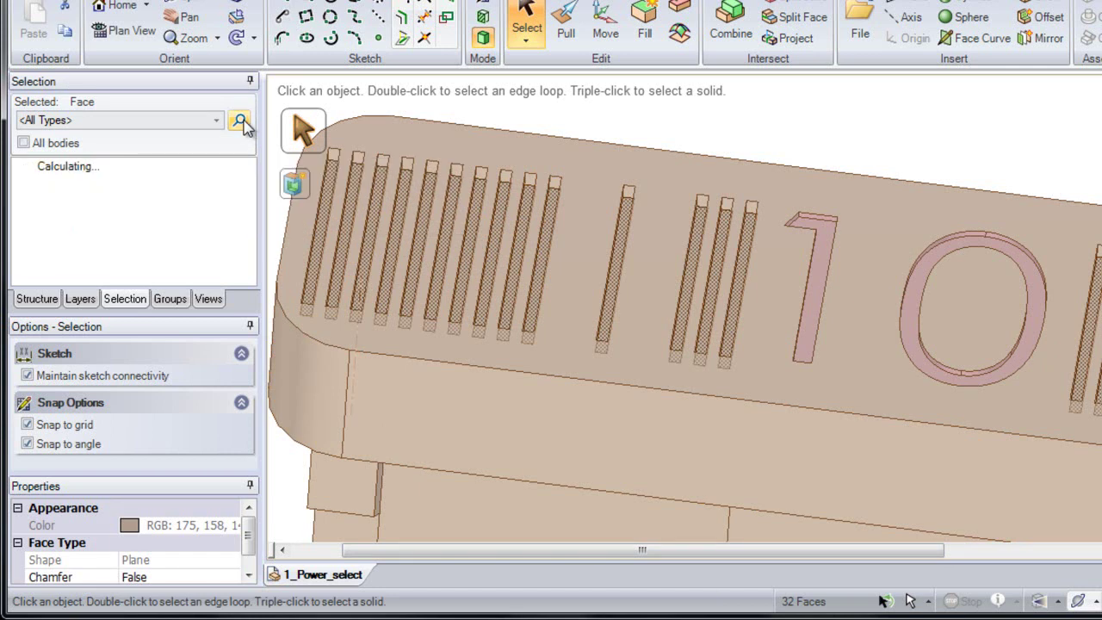
pyautogui.moveTo(248, 180)
pyautogui.mouseDown()
pyautogui.moveTo(250, 280)
pyautogui.moveTo(253, 185)
pyautogui.mouseUp()
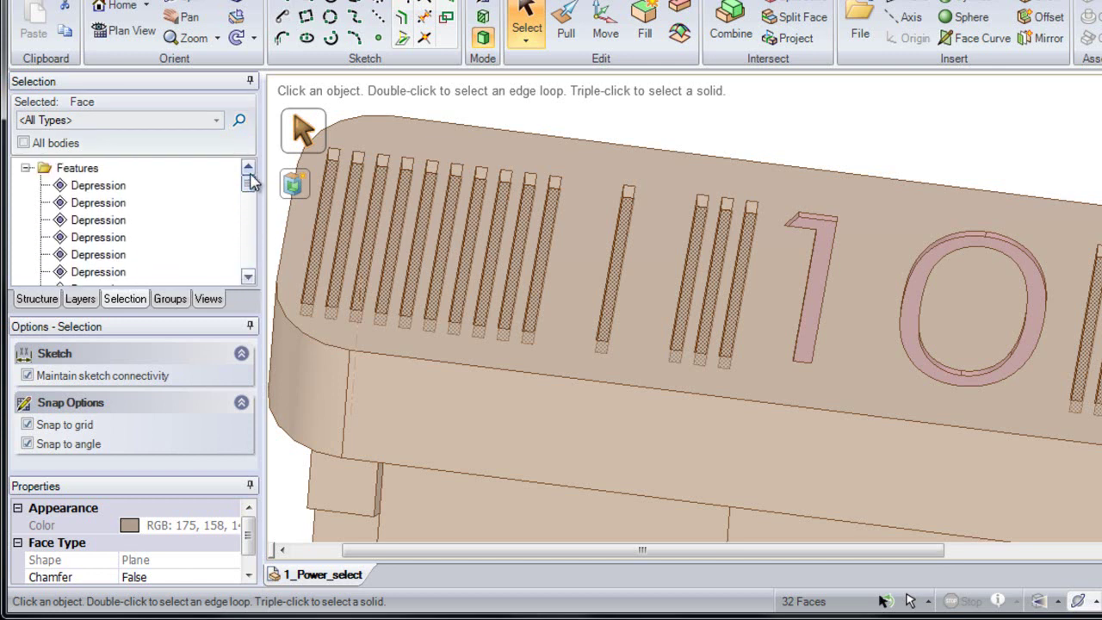
pyautogui.click(112, 187)
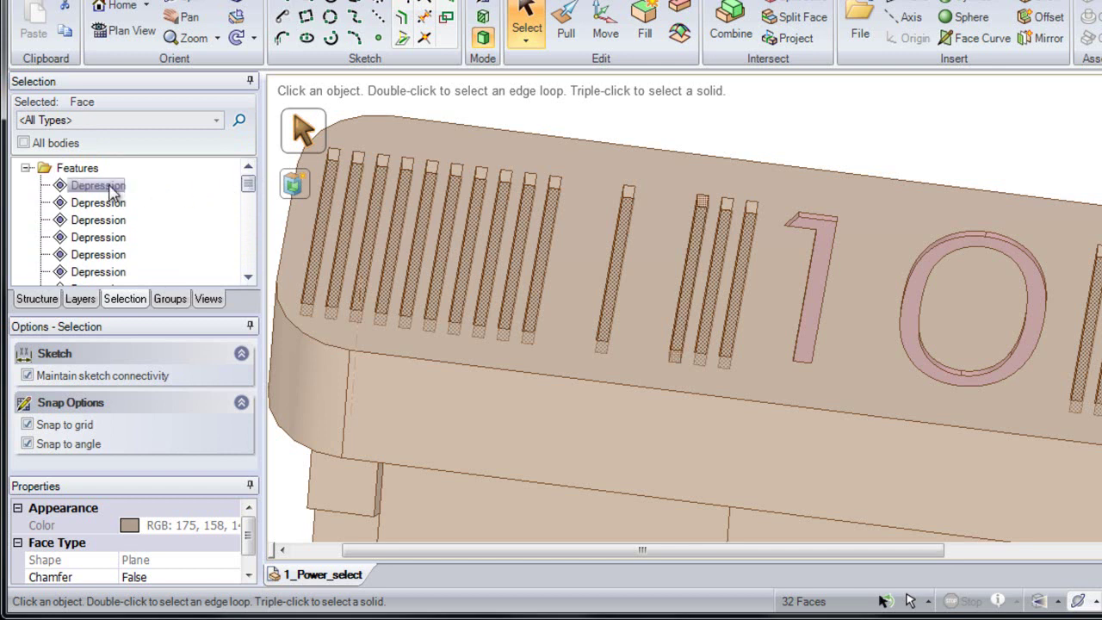
pyautogui.click(111, 191)
pyautogui.keyDown('shift'); pyautogui.moveTo(249, 181); pyautogui.dragTo(247, 265); pyautogui.keyUp('shift')
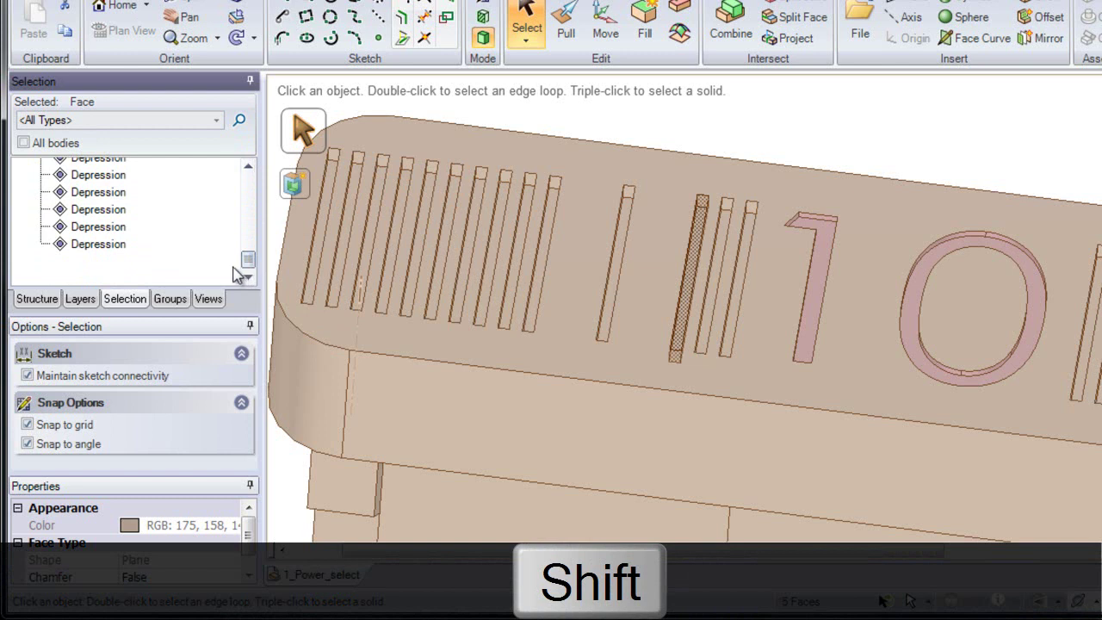
pyautogui.keyDown('shift'); pyautogui.click(109, 246); pyautogui.keyUp('shift')
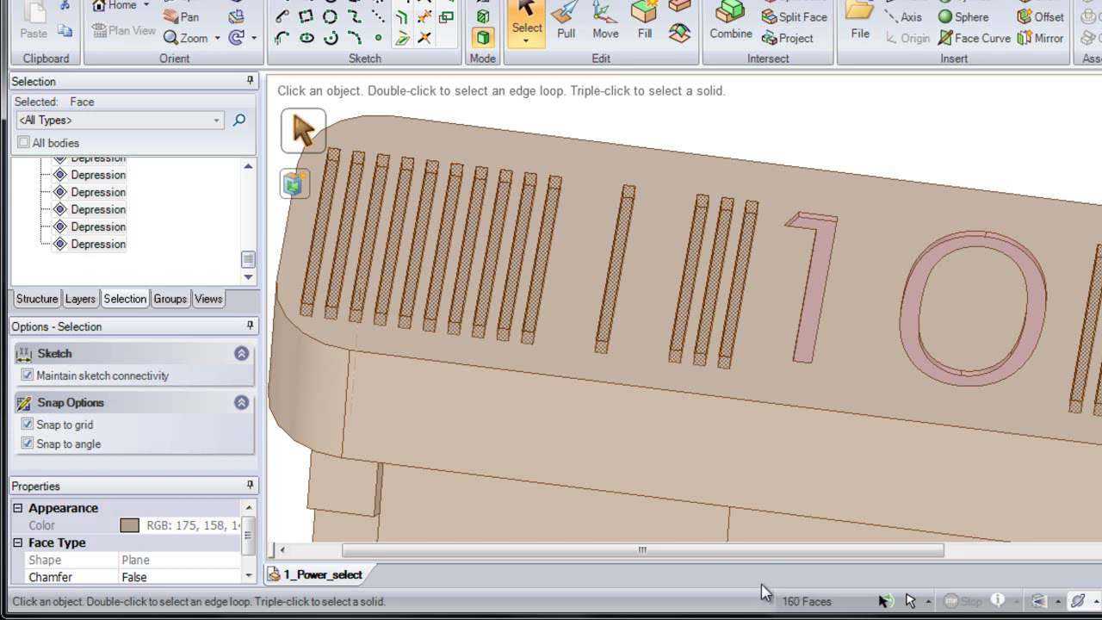
pyautogui.click(647, 26)
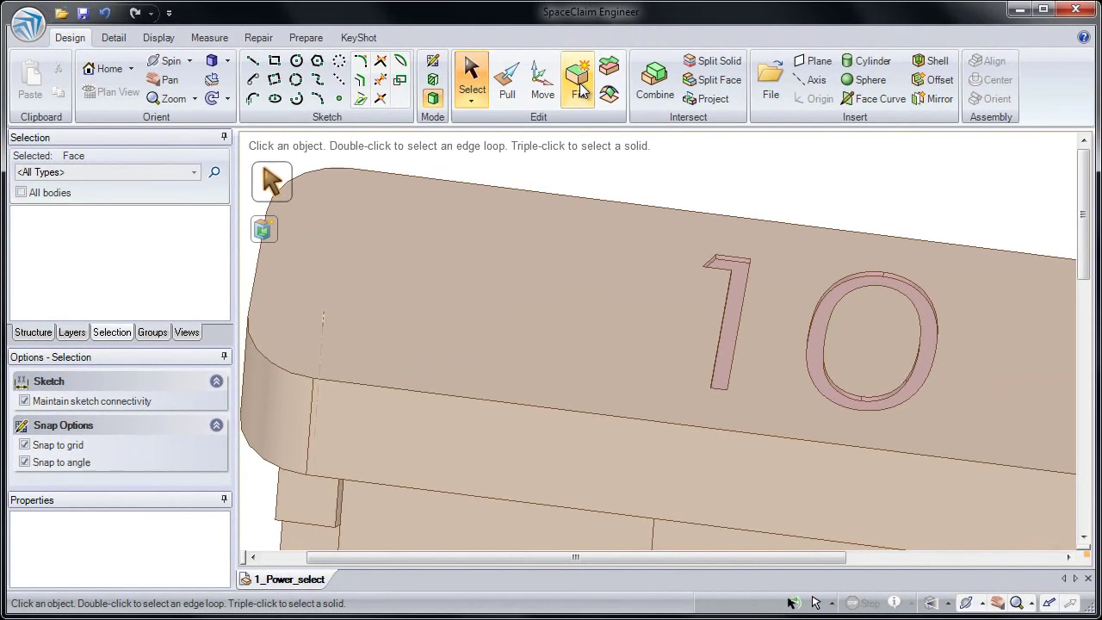
pyautogui.press('h')
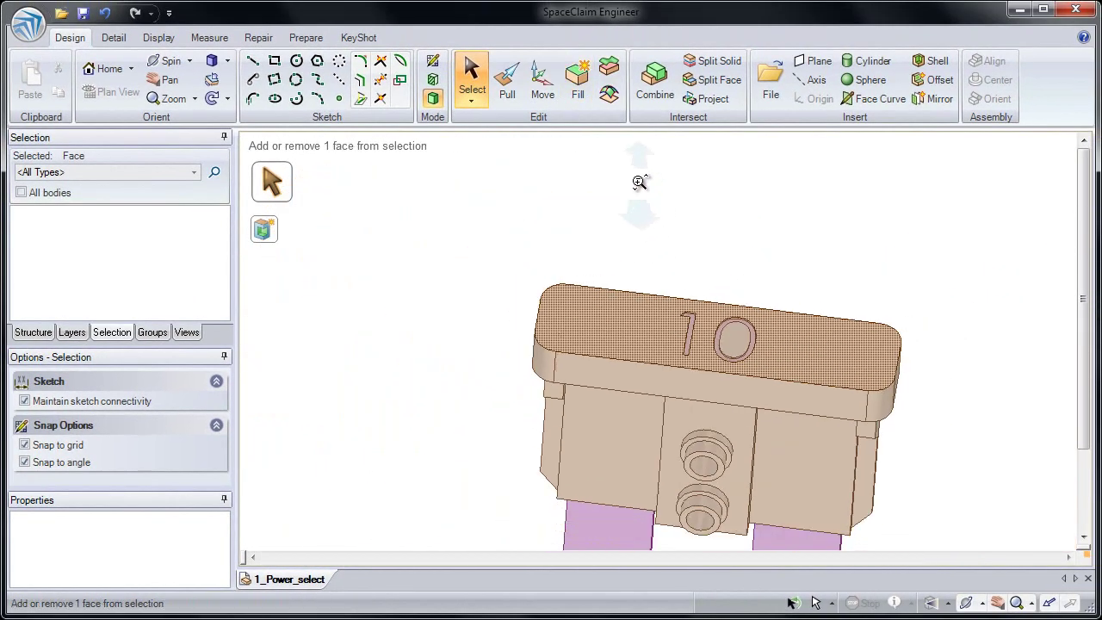
pyautogui.moveTo(727, 386); pyautogui.dragTo(666, 361, button='middle')
pyautogui.scroll(3, 625, 396)
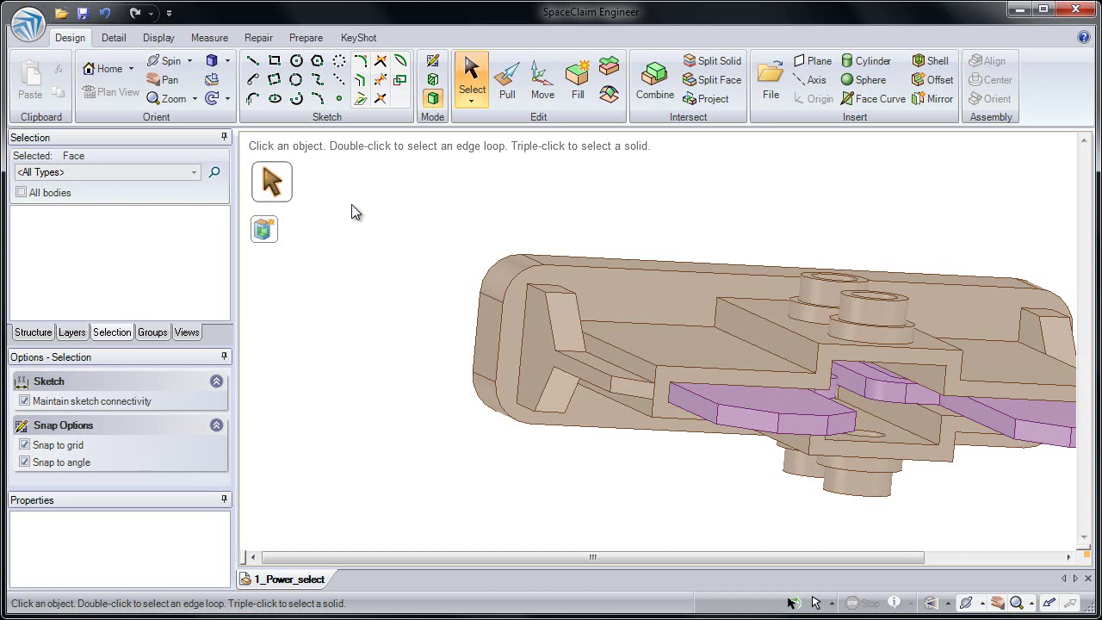
# Try a box selection around the angled ribs at the open end of the fuse housing, and clear it
pyautogui.moveTo(351, 204); pyautogui.dragTo(670, 464)
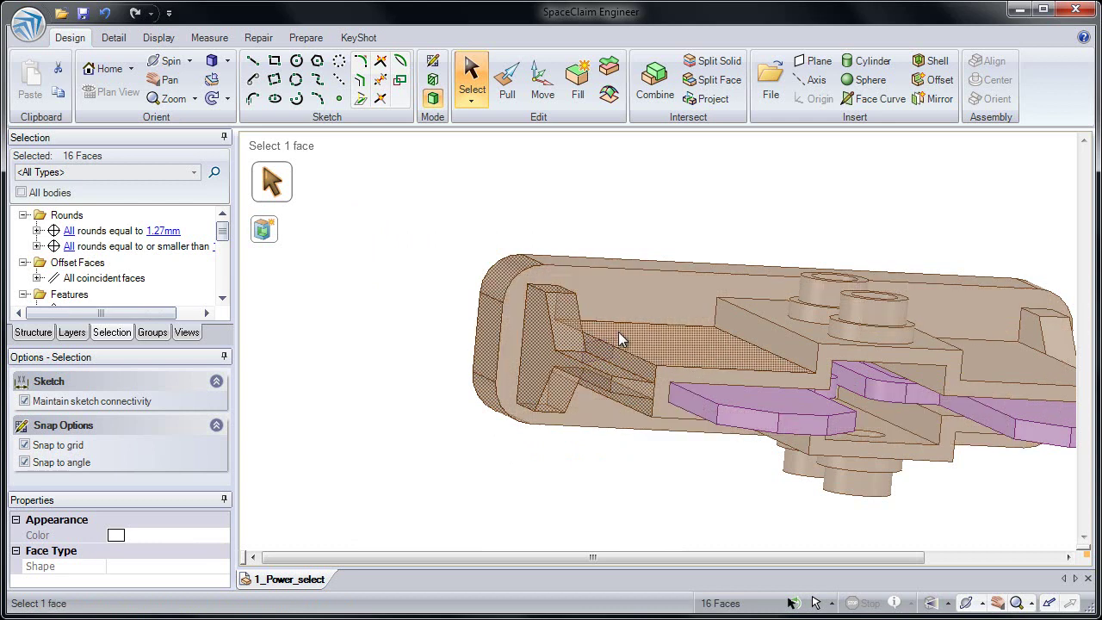
pyautogui.click(460, 243)
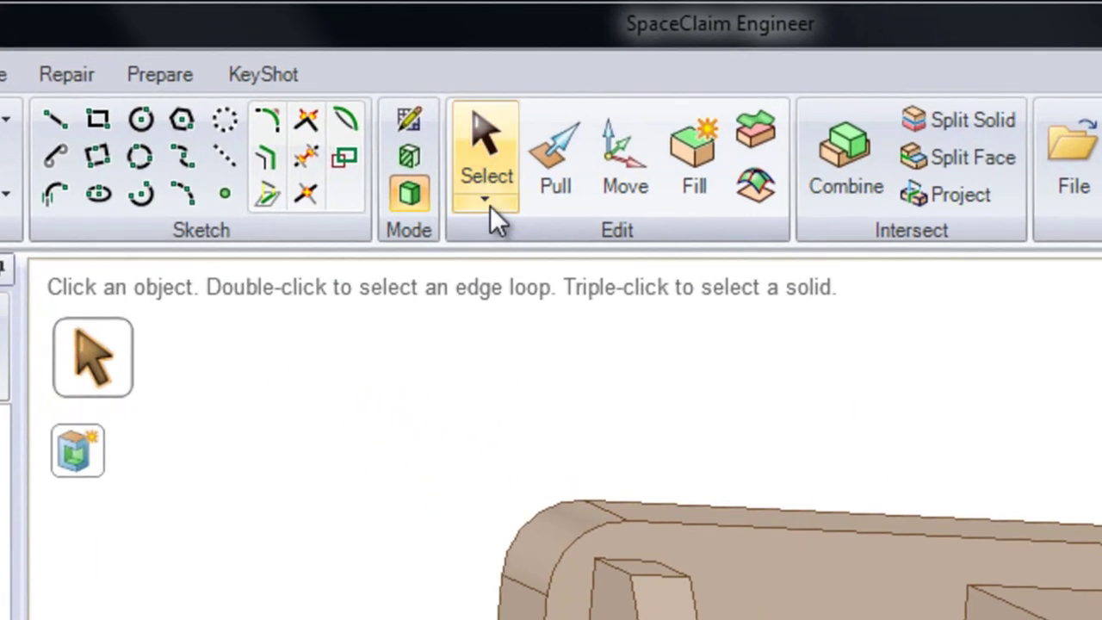
# Lasso-select the faces of the angled ribs and the small ledge joining them at the housing's end, and remove them with Fill
pyautogui.click(490, 205)
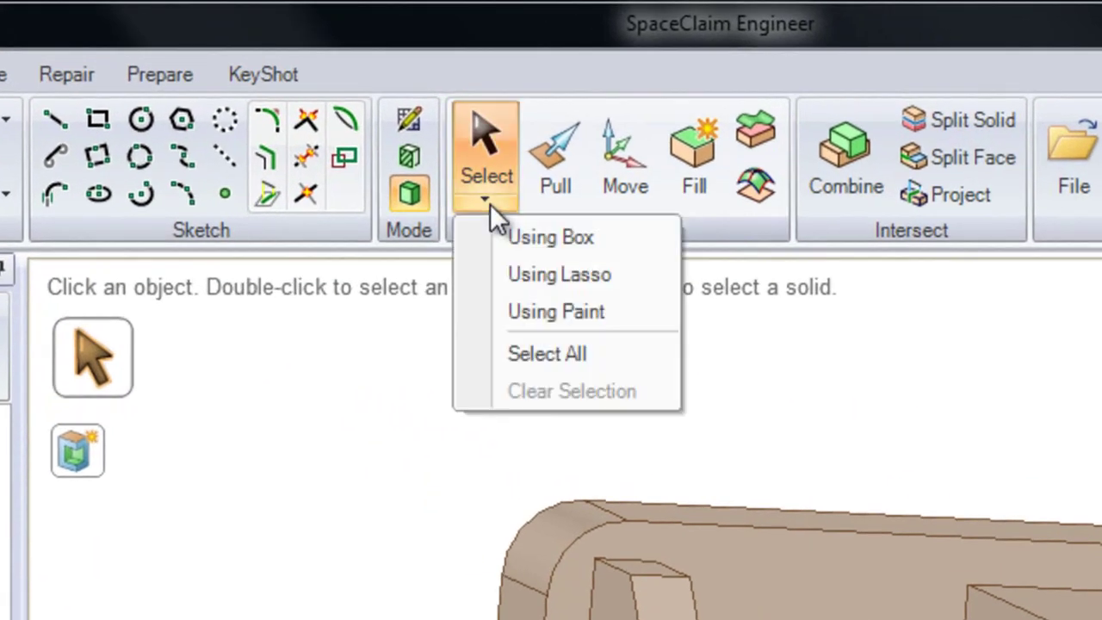
pyautogui.click(526, 273)
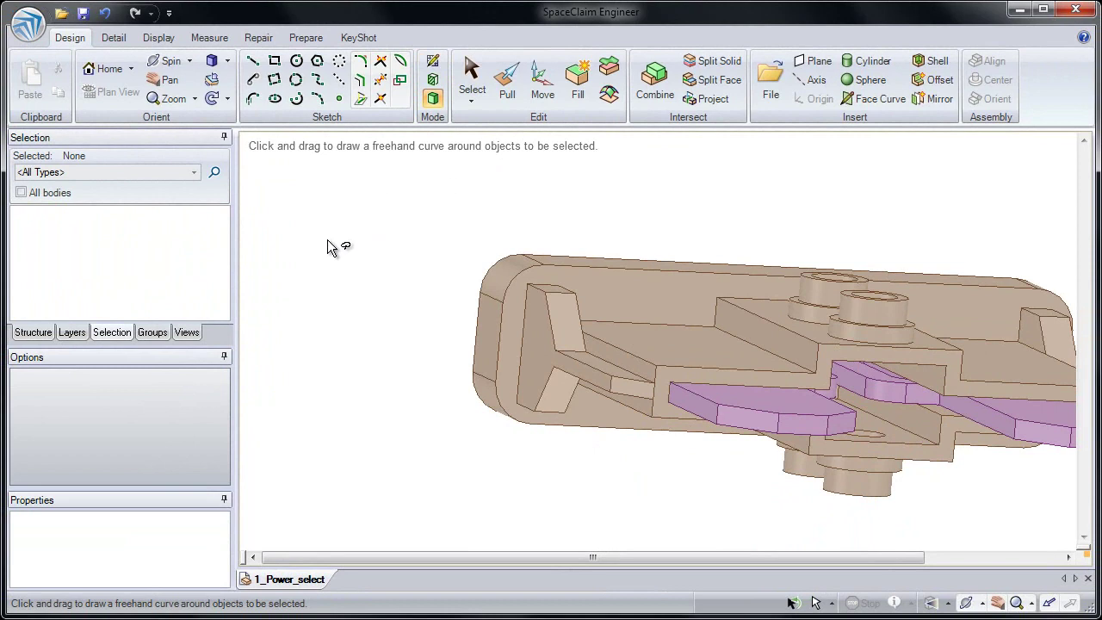
pyautogui.moveTo(327, 245)
pyautogui.mouseDown()
pyautogui.moveTo(347, 216)
pyautogui.moveTo(399, 253)
pyautogui.moveTo(492, 263)
pyautogui.mouseUp()
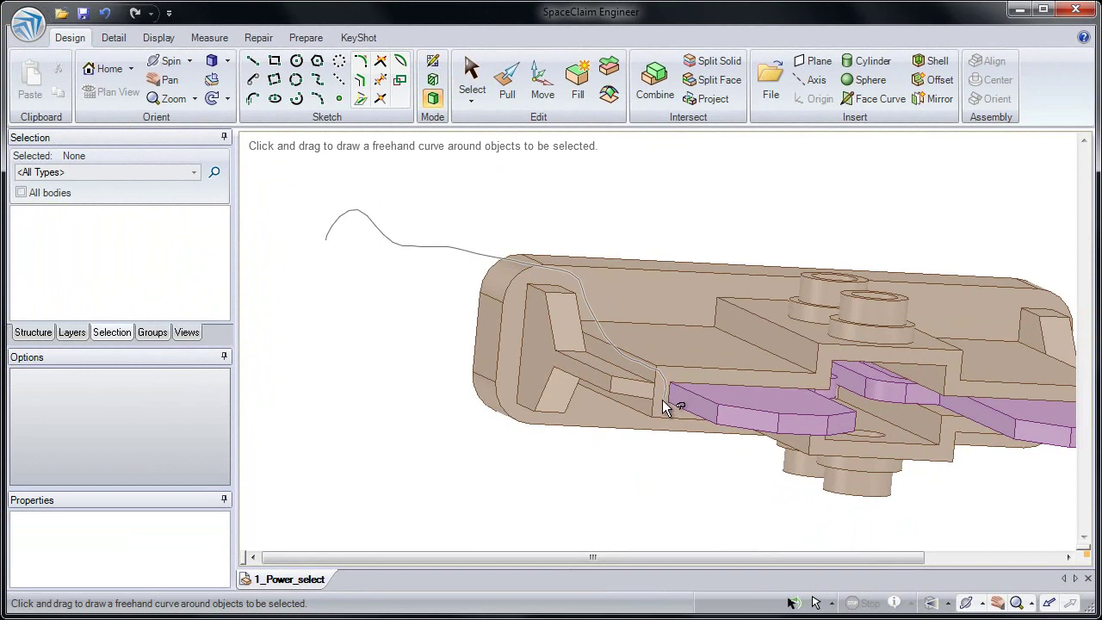
pyautogui.moveTo(626, 416)
pyautogui.mouseDown()
pyautogui.moveTo(590, 449)
pyautogui.moveTo(435, 462)
pyautogui.mouseUp()
pyautogui.moveTo(336, 435)
pyautogui.mouseDown()
pyautogui.moveTo(290, 398)
pyautogui.moveTo(310, 379)
pyautogui.moveTo(450, 410)
pyautogui.moveTo(476, 401)
pyautogui.moveTo(492, 372)
pyautogui.moveTo(482, 342)
pyautogui.mouseUp()
pyautogui.moveTo(399, 316); pyautogui.dragTo(336, 278)
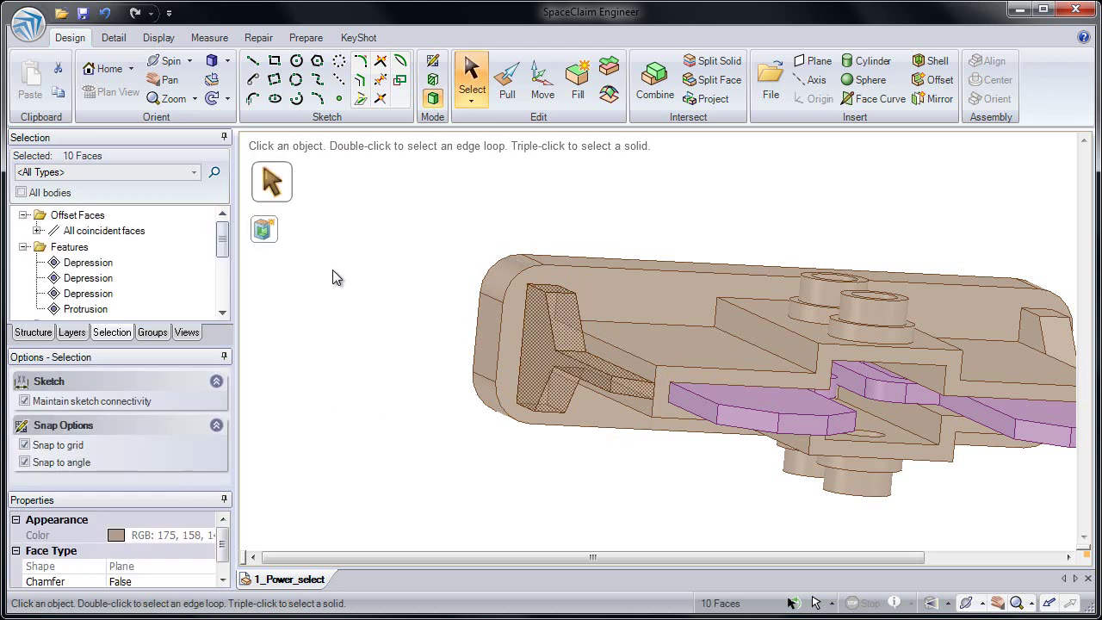
pyautogui.click(577, 97)
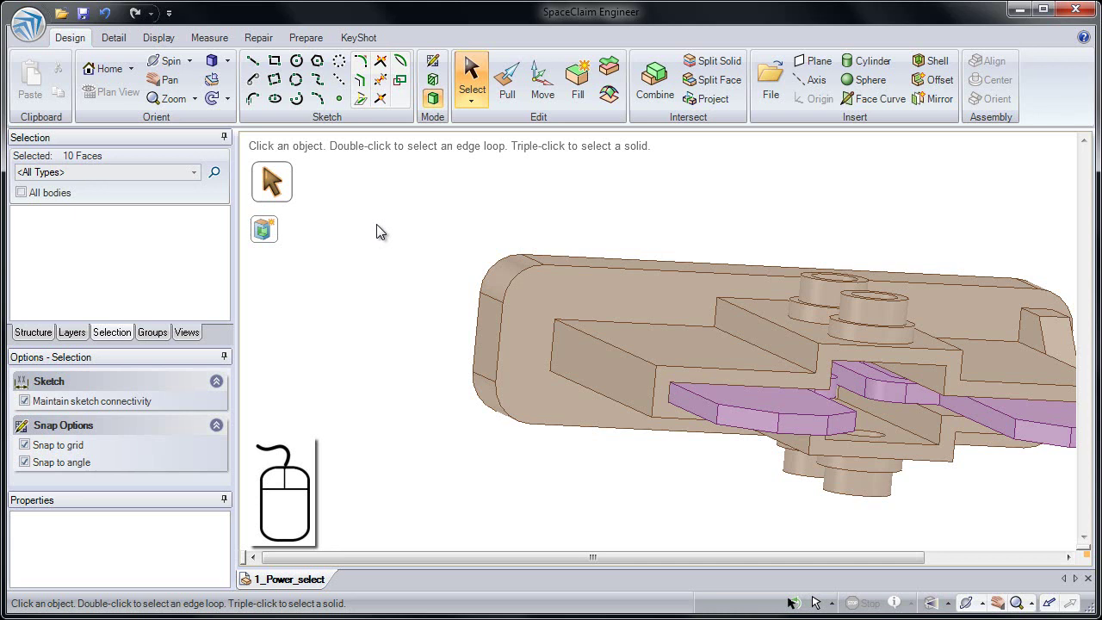
# Examine the selection modes and editing tools offered by the radial menus
pyautogui.click(367, 296)
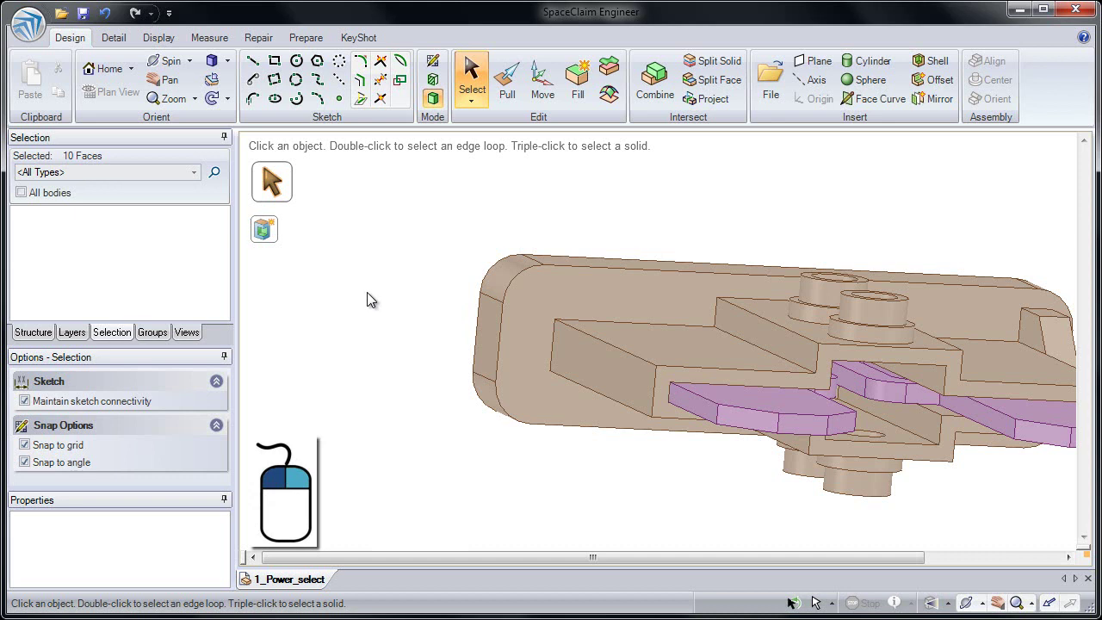
pyautogui.rightClick(366, 292)
pyautogui.moveTo(367, 292)
pyautogui.mouseDown(button='right')
pyautogui.moveTo(367, 267)
pyautogui.moveTo(322, 276)
pyautogui.moveTo(364, 332)
pyautogui.moveTo(411, 323)
pyautogui.mouseUp(button='right')
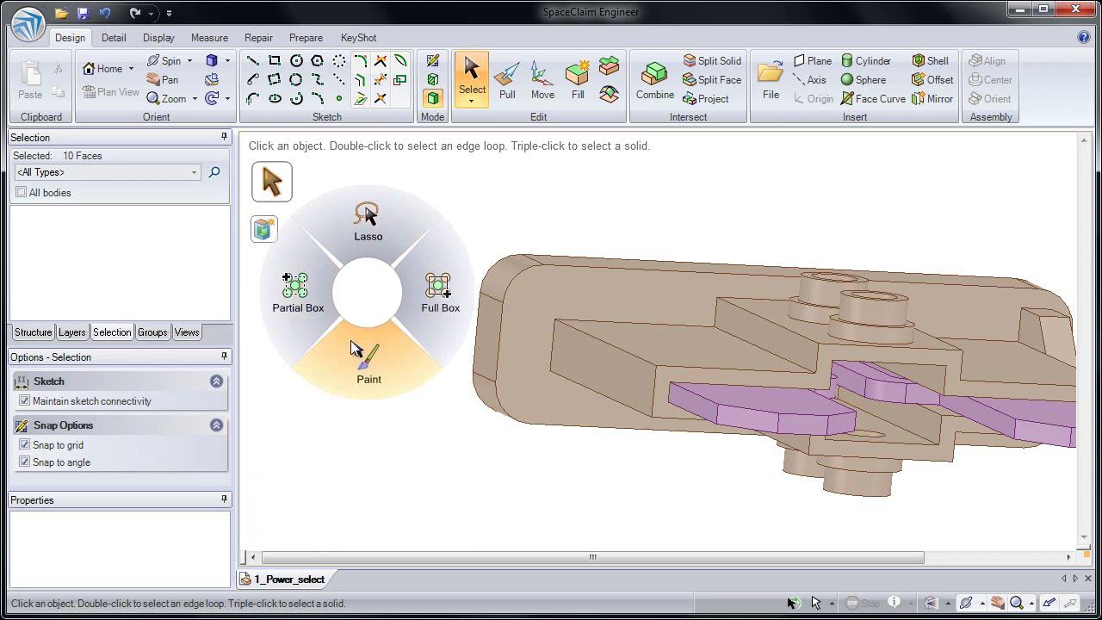
pyautogui.click(369, 296)
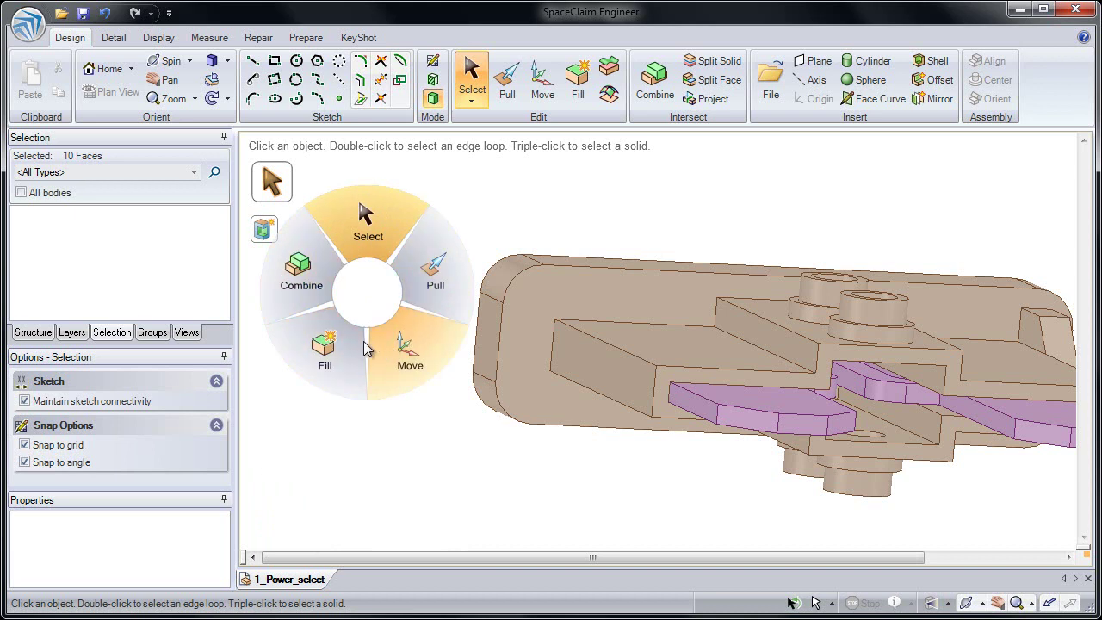
pyautogui.click(365, 298)
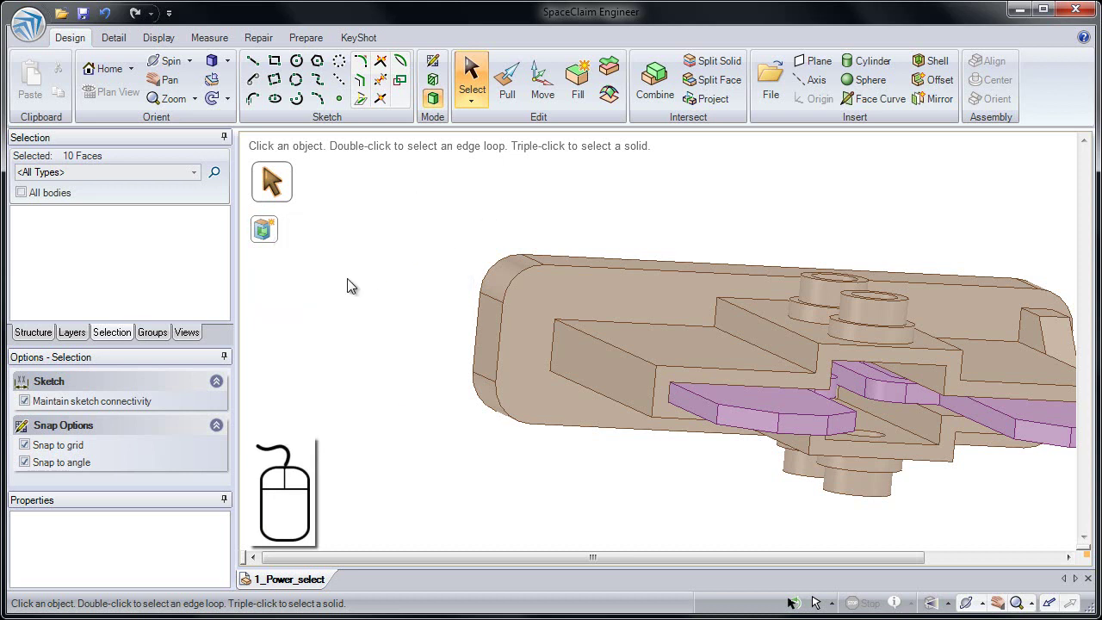
pyautogui.click(376, 296)
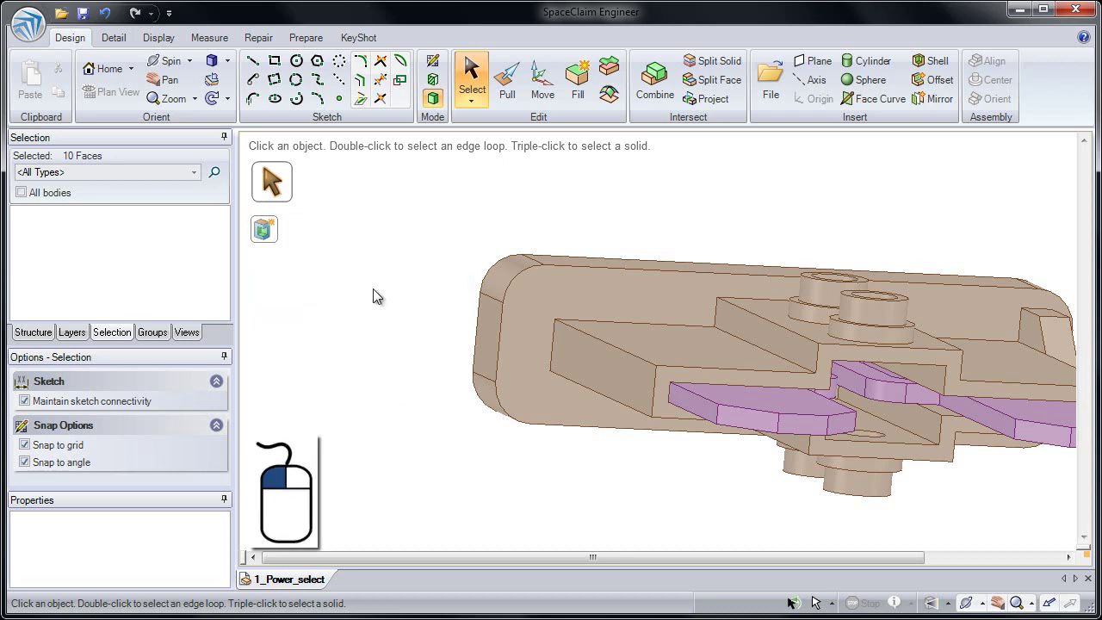
pyautogui.rightClick(375, 296)
pyautogui.moveTo(373, 288); pyautogui.dragTo(376, 244, button='right')
pyautogui.moveTo(368, 234)
pyautogui.mouseDown()
pyautogui.moveTo(428, 216)
pyautogui.moveTo(505, 229)
pyautogui.moveTo(556, 294)
pyautogui.mouseUp()
pyautogui.moveTo(405, 314); pyautogui.dragTo(393, 291)
# Orbit around the fuse to inspect its front and restore the home view
pyautogui.press('h')
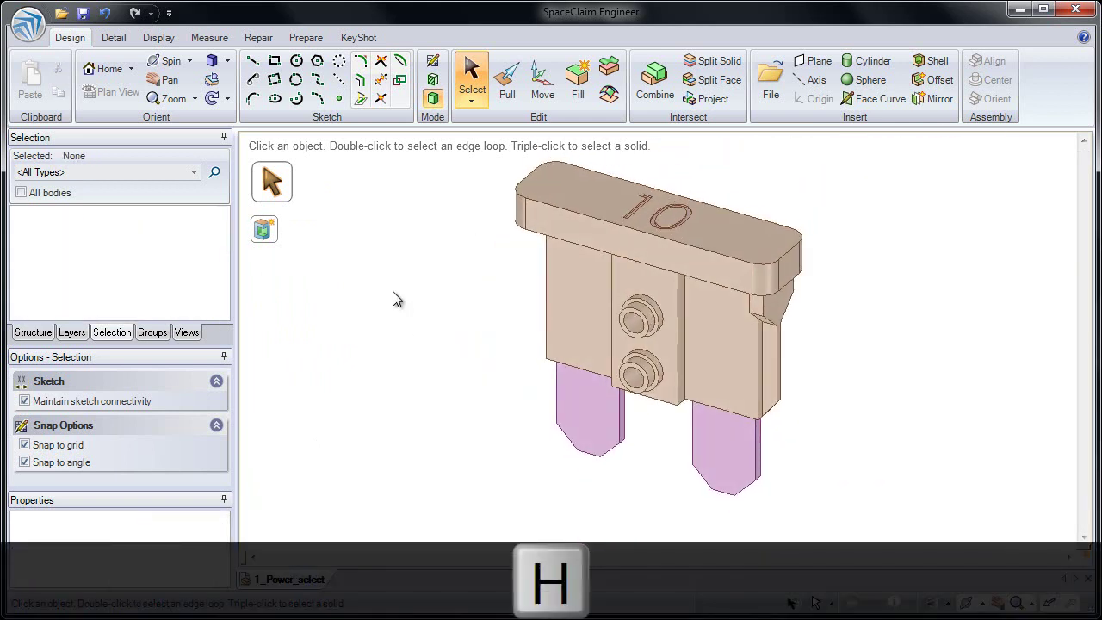
pyautogui.moveTo(555, 320); pyautogui.dragTo(633, 282, button='middle')
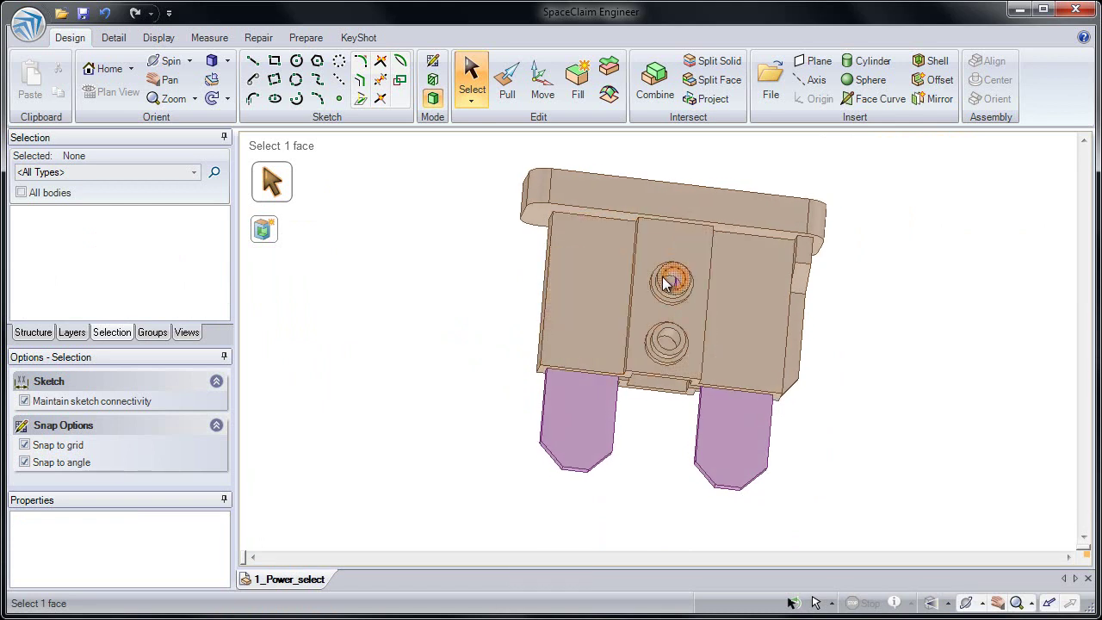
pyautogui.moveTo(615, 273); pyautogui.dragTo(597, 321, button='middle')
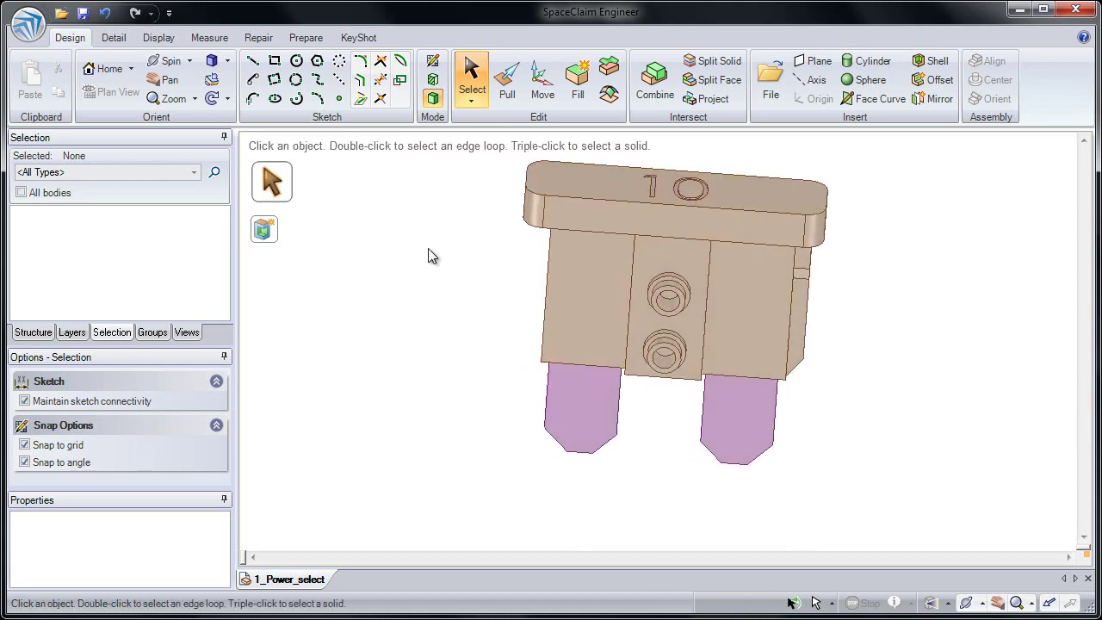
pyautogui.press('h')
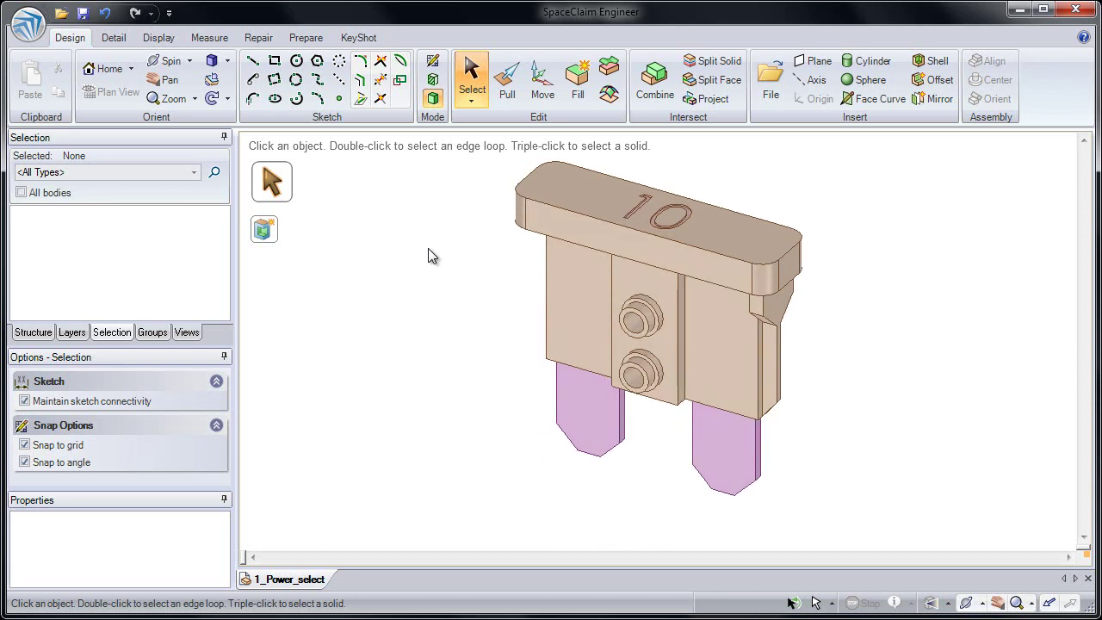